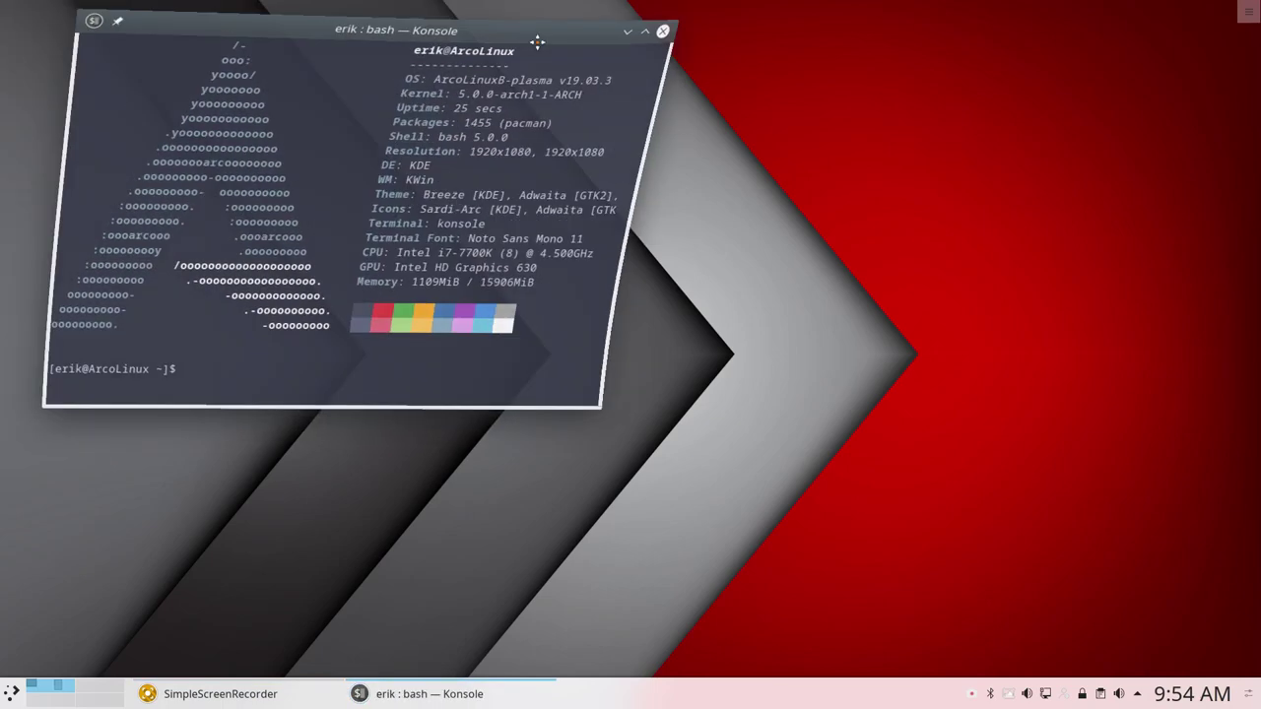
Step: Centre the system-information terminal on screen and close it
key(super+c)
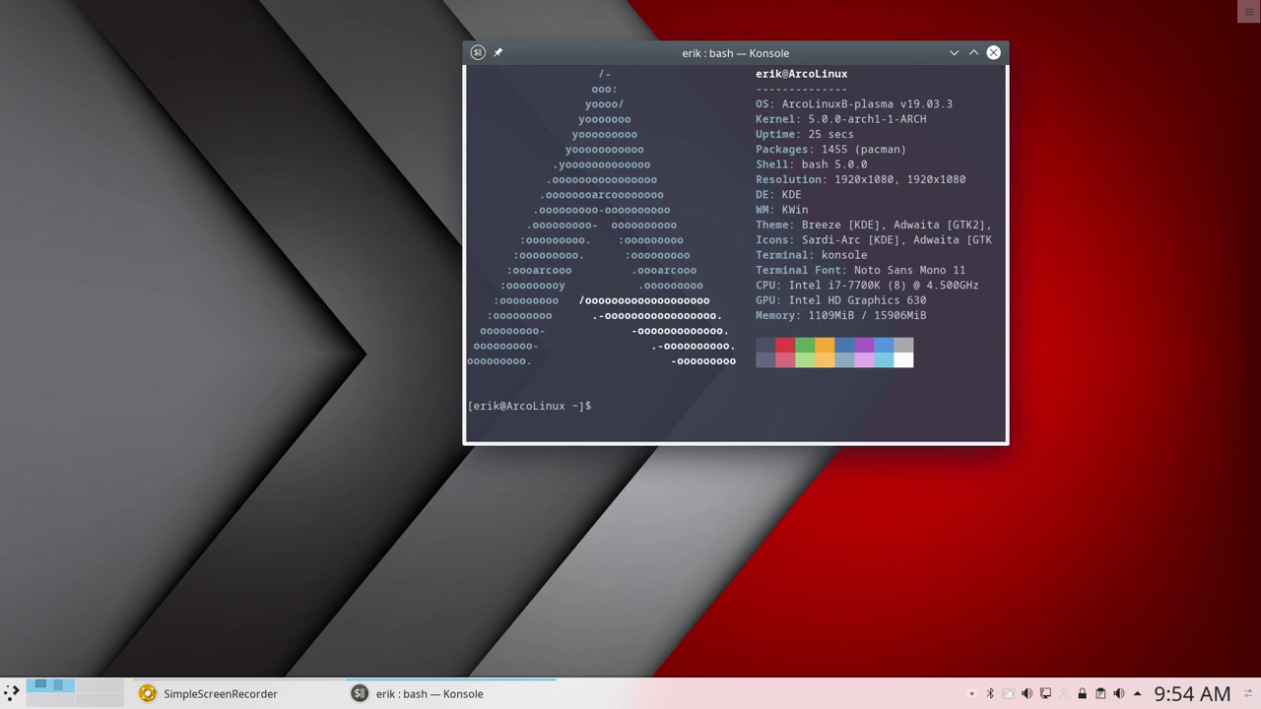
click(993, 52)
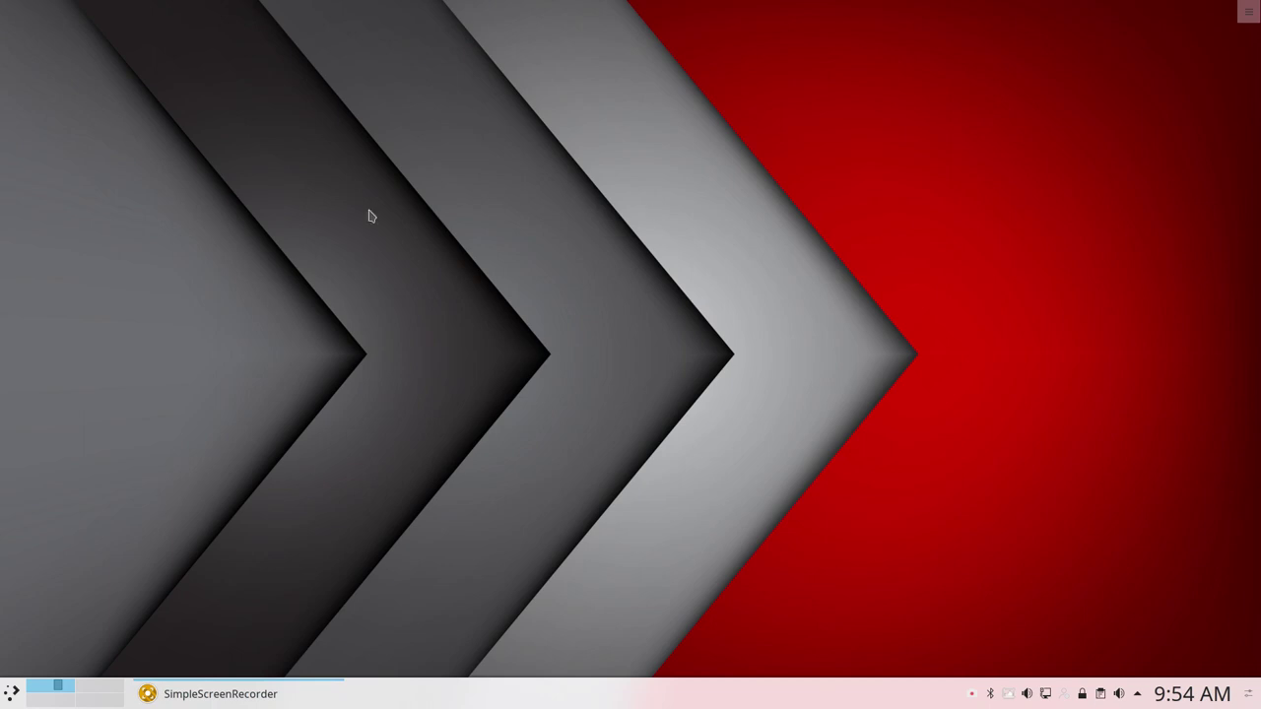
Step: Launch System Settings and drag it, unmaximized, to the left side of the desktop
click(10, 694)
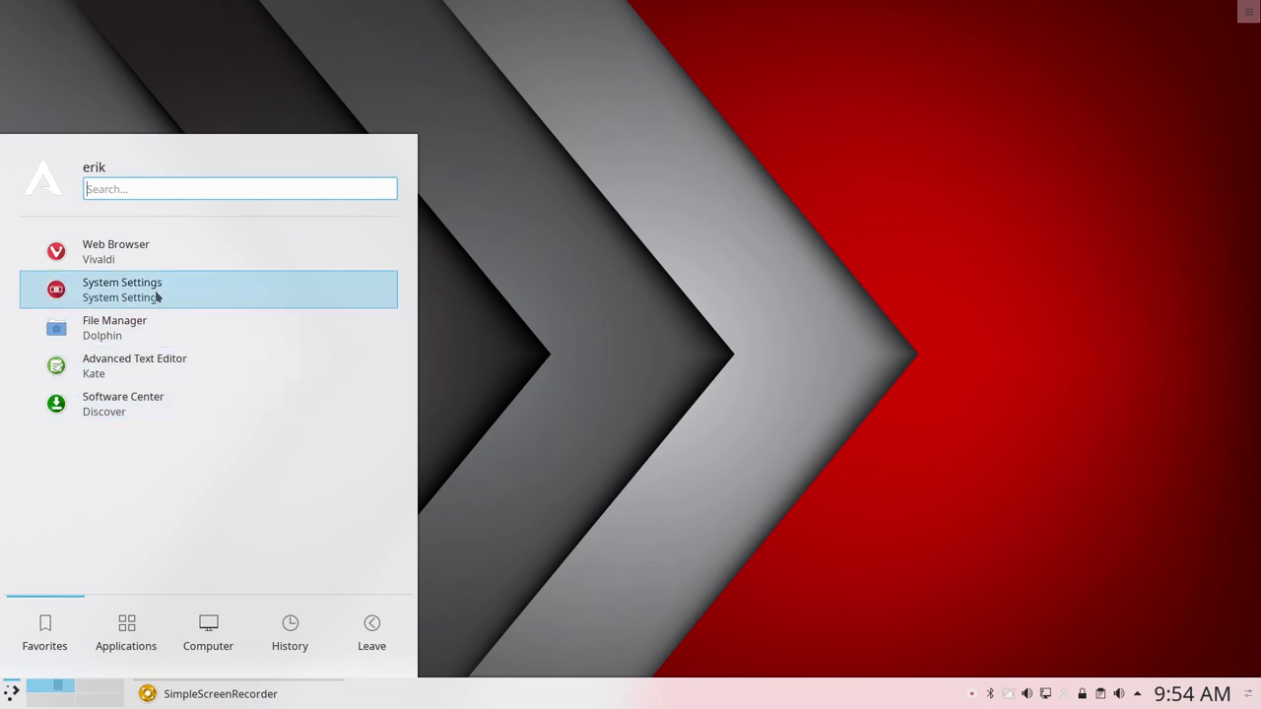
click(150, 296)
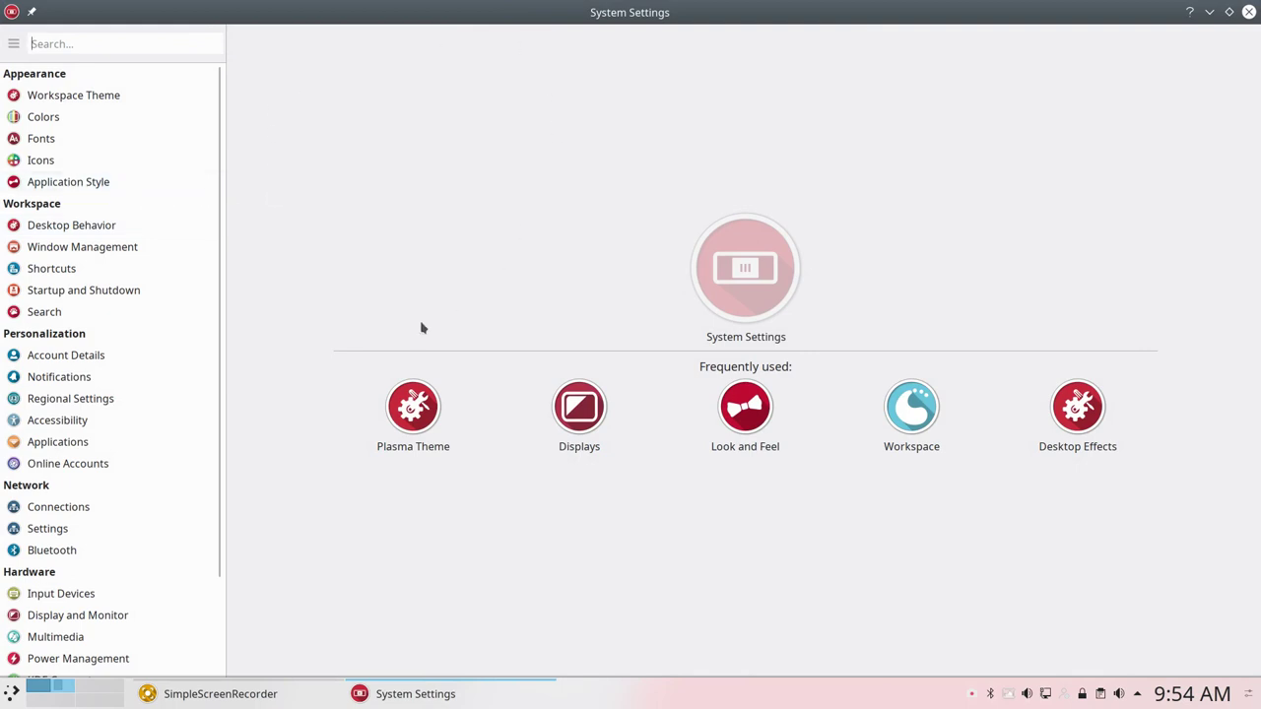
mouse_move(68, 181)
mouse_move(660, 13)
mouse_down()
mouse_move(192, 141)
mouse_move(370, 37)
mouse_up()
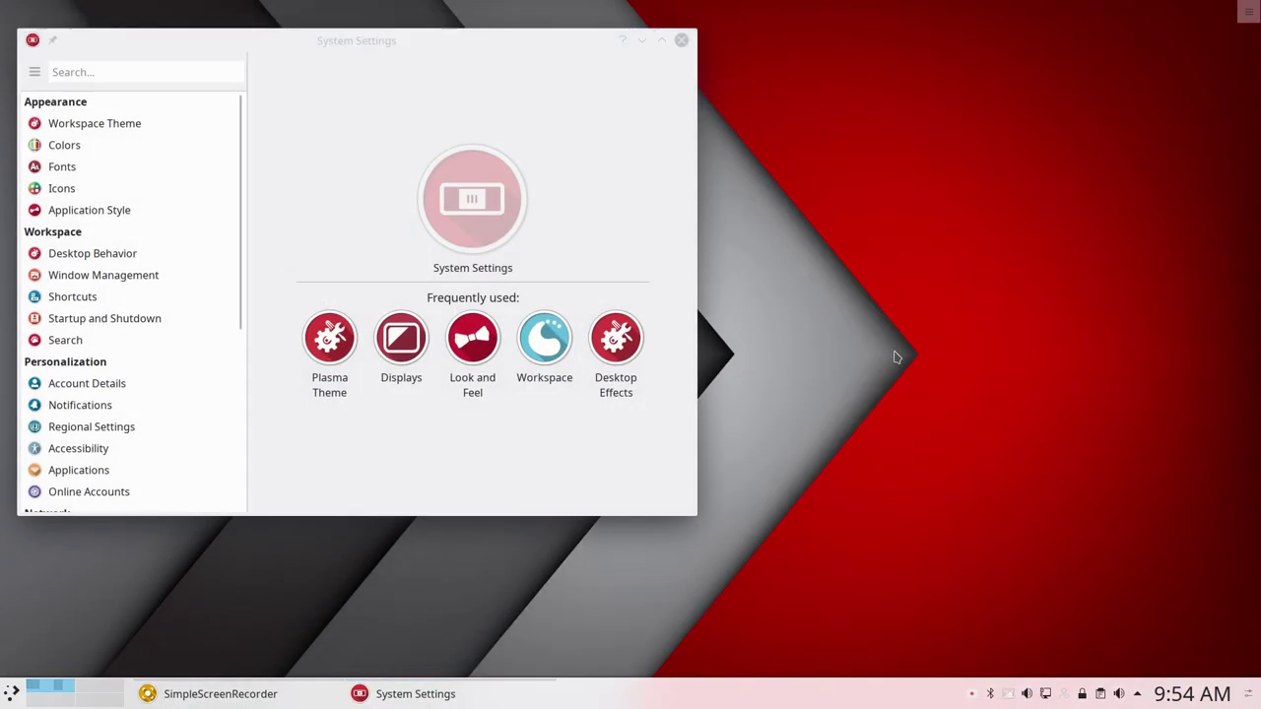
Step: Run 'sudo pacman -R qt5ct' in a new terminal and enter the password
key(ctrl+alt+t)
text(sudo pacman -S qt5ct)
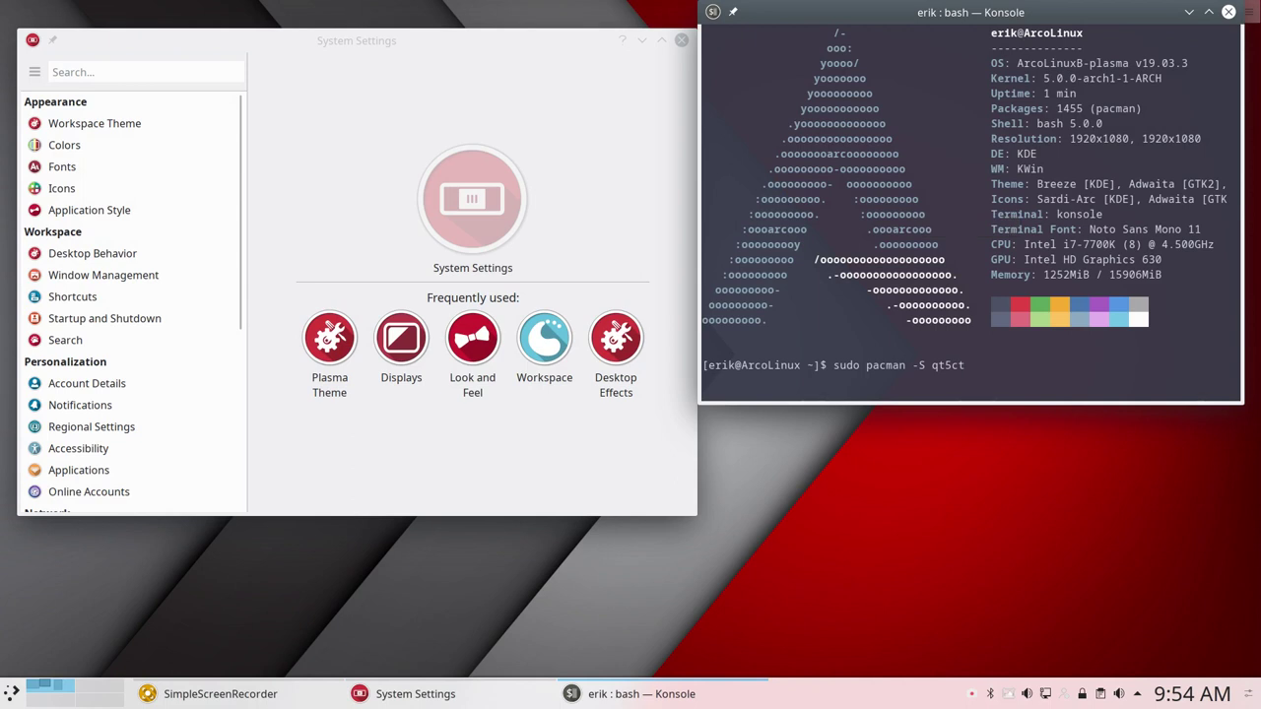
key(Up)
key(Return)
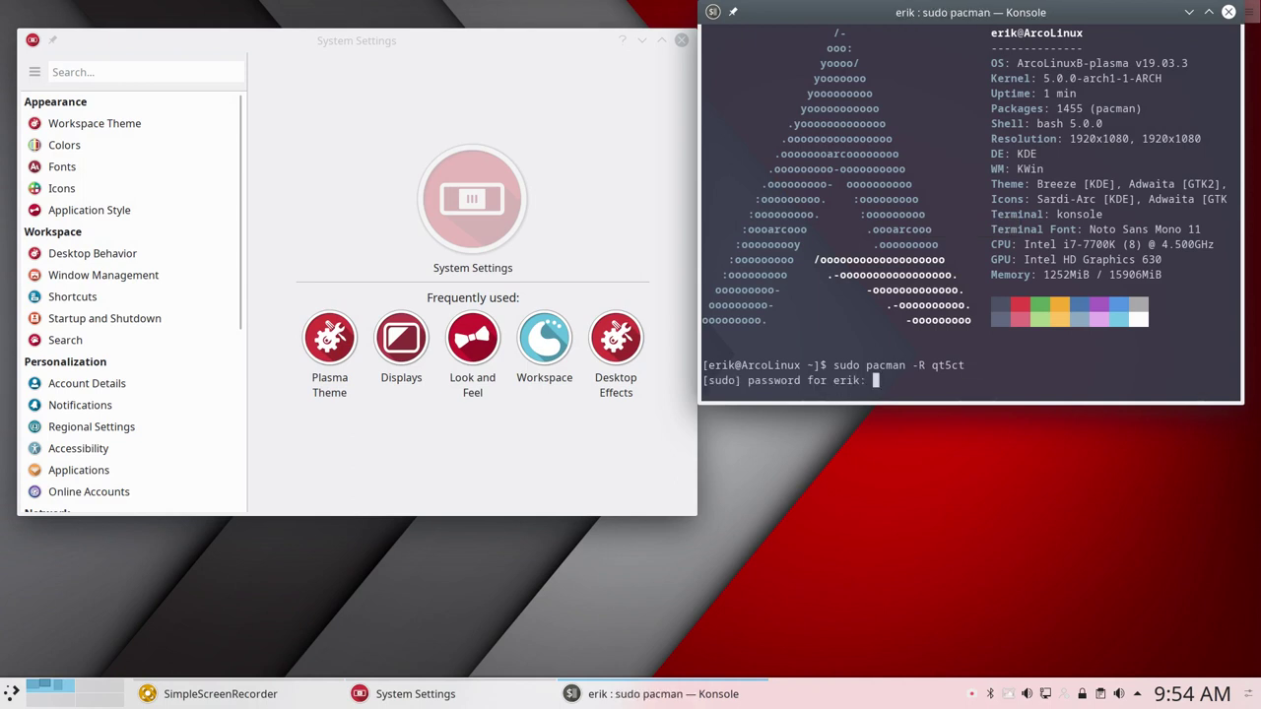
key(Return)
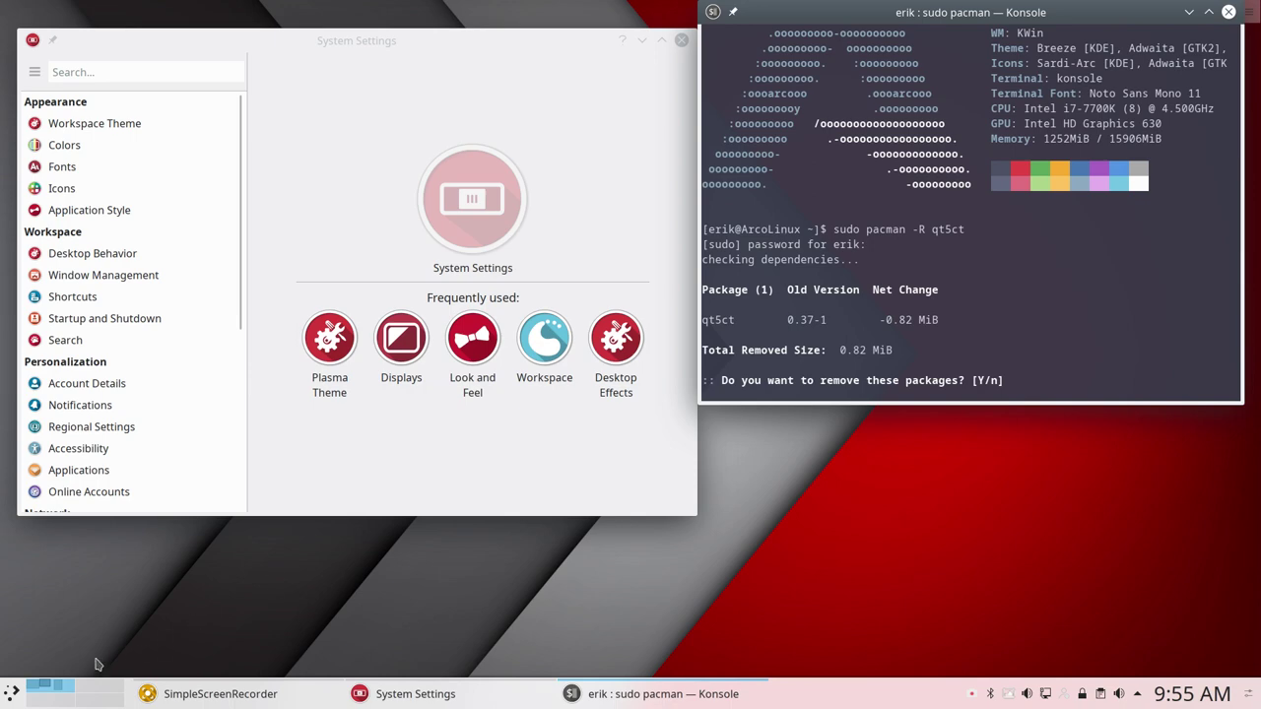
Step: Launch Qt5 Settings via a 'qt' search and save Sardi Arc as its icon theme
click(14, 694)
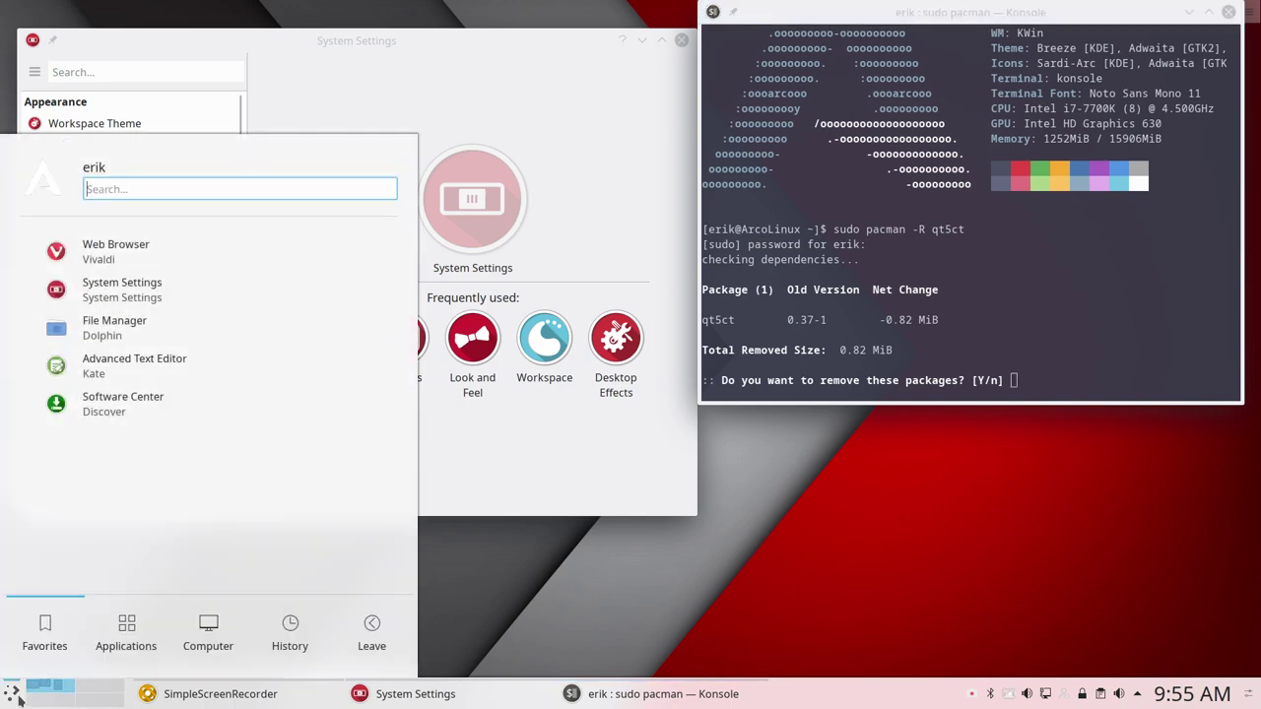
text(qt)
key(Return)
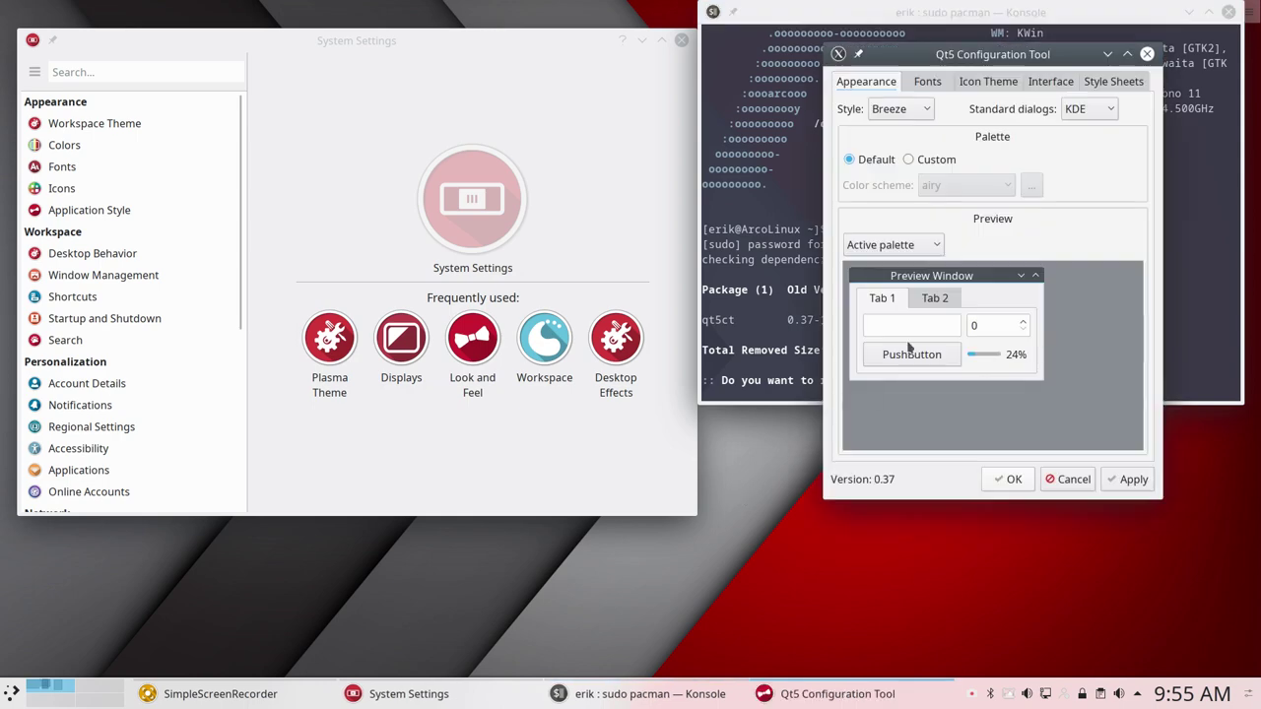
click(988, 82)
drag(1025, 61, 971, 165)
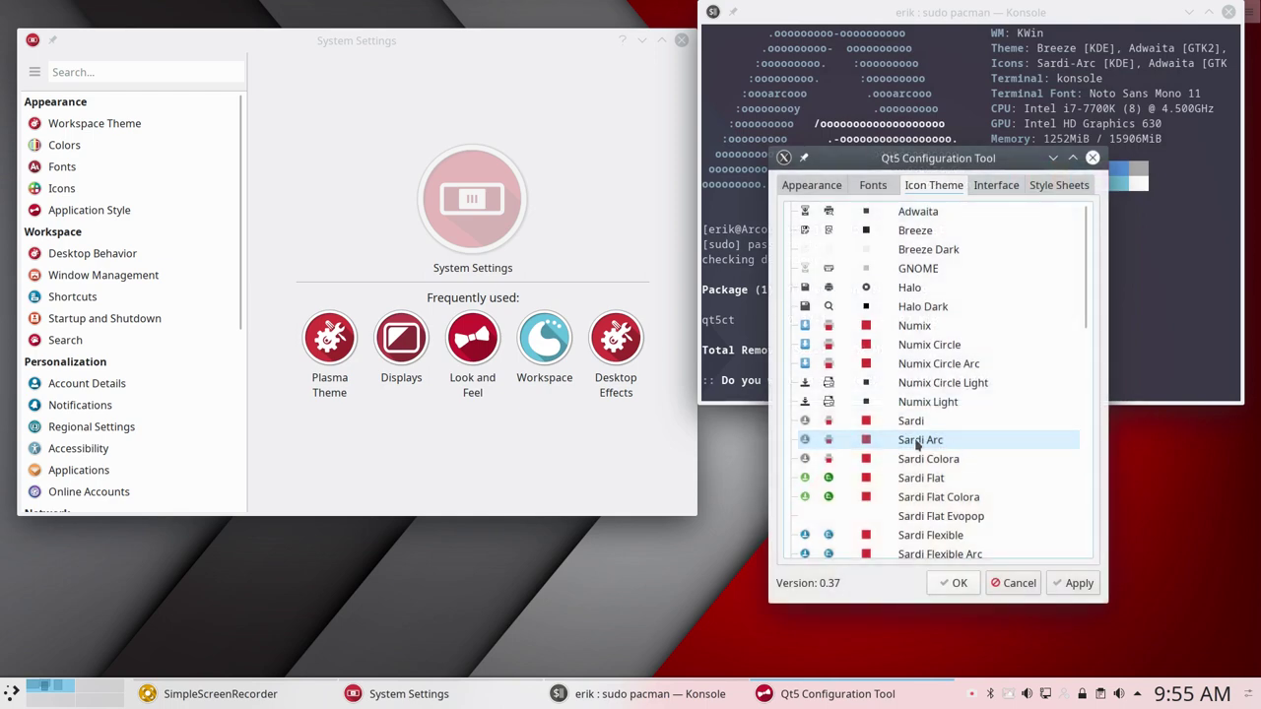
click(924, 443)
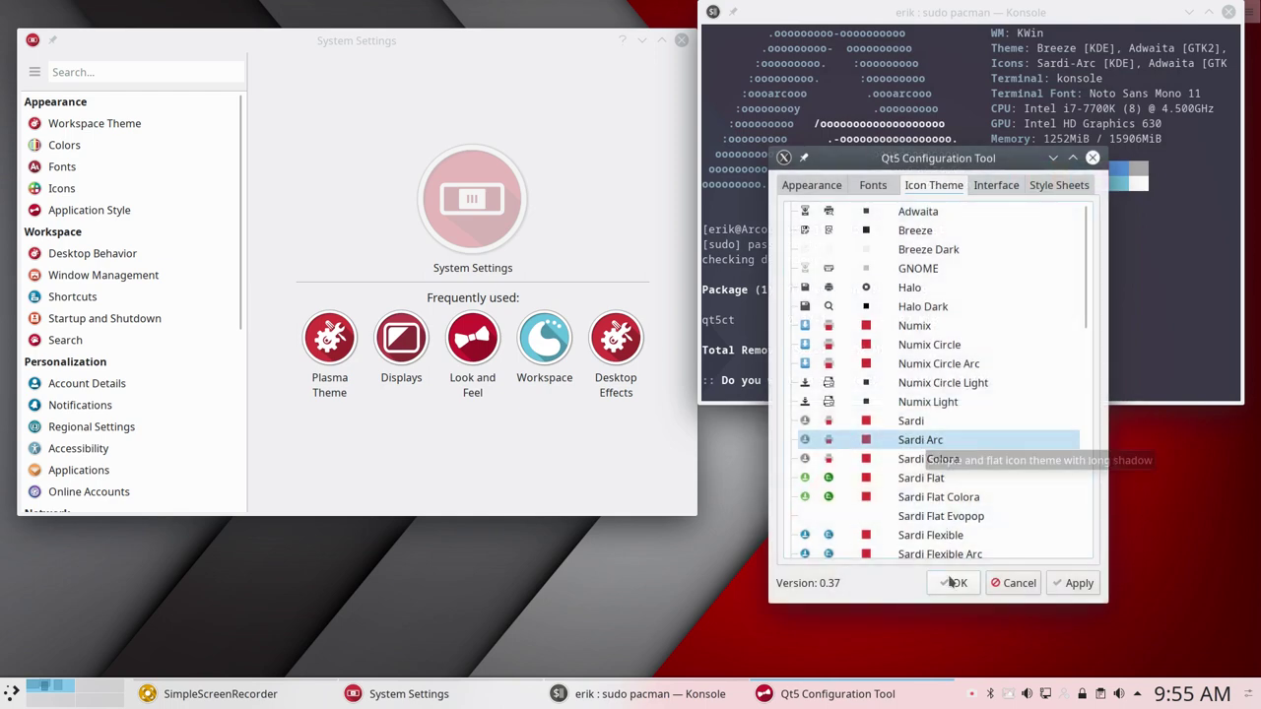
click(957, 587)
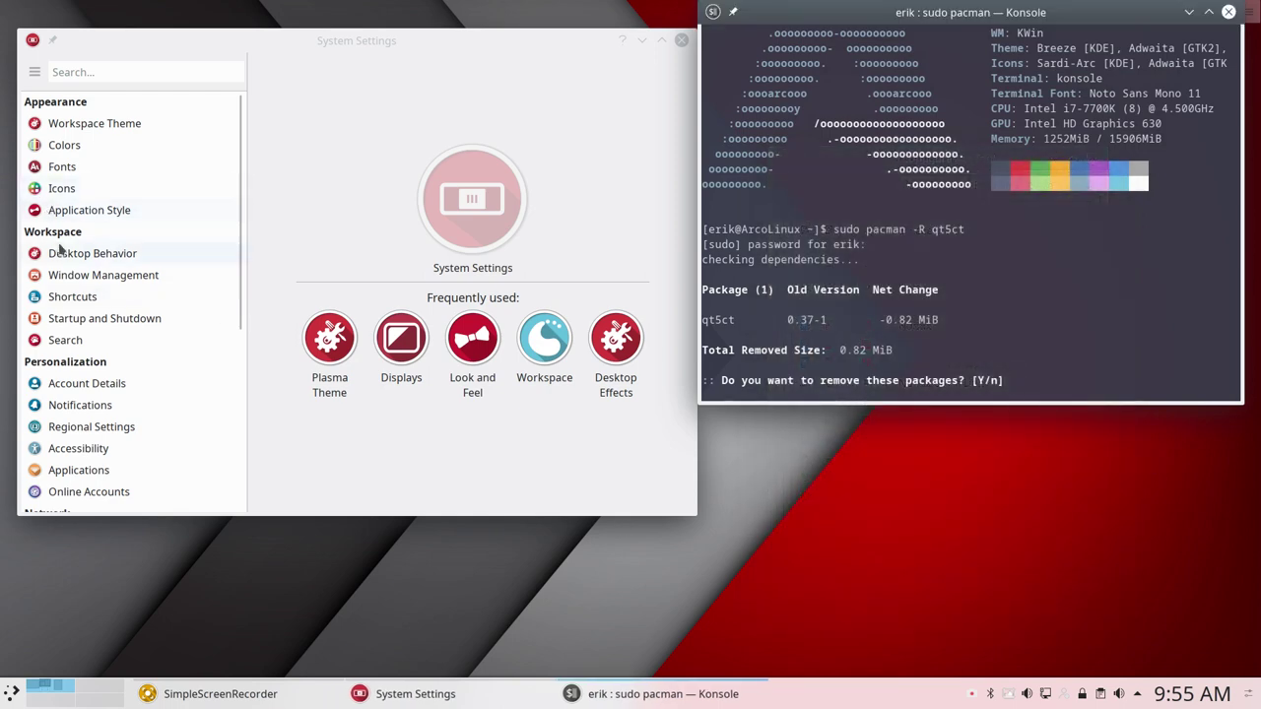
Step: Visit Desktop Behavior > Desktop Effects, then close System Settings
click(90, 255)
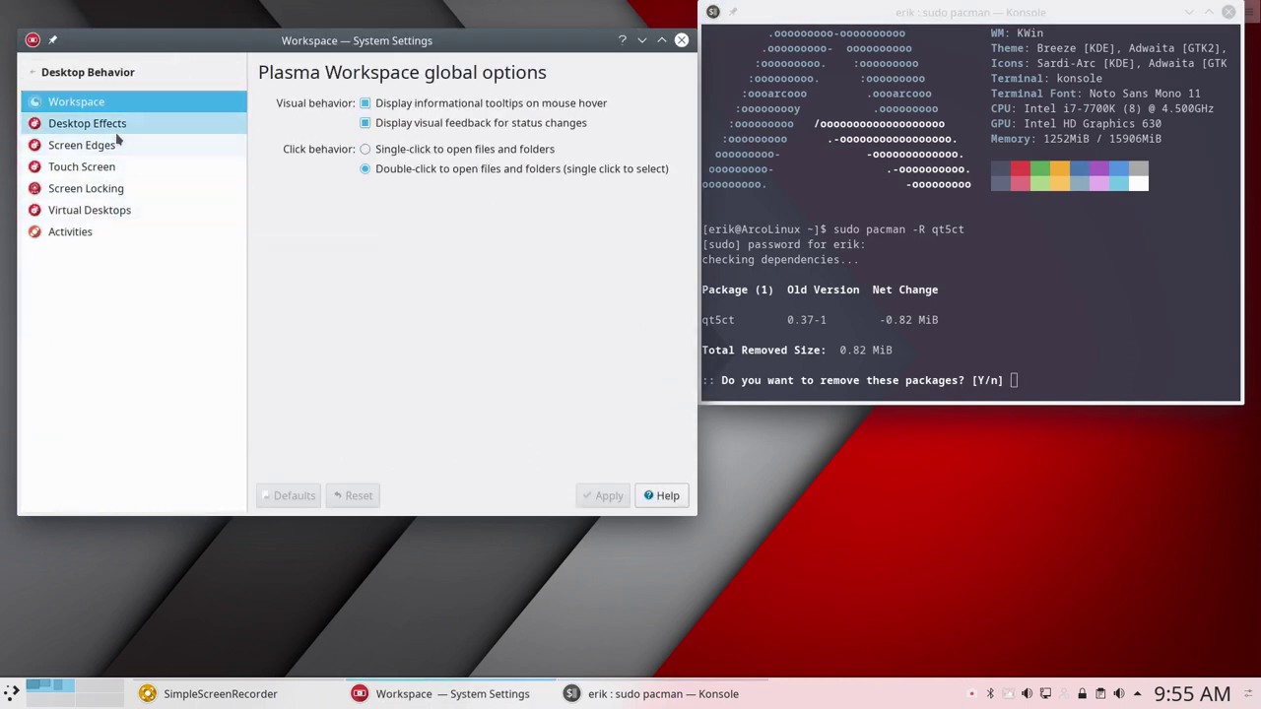
click(110, 124)
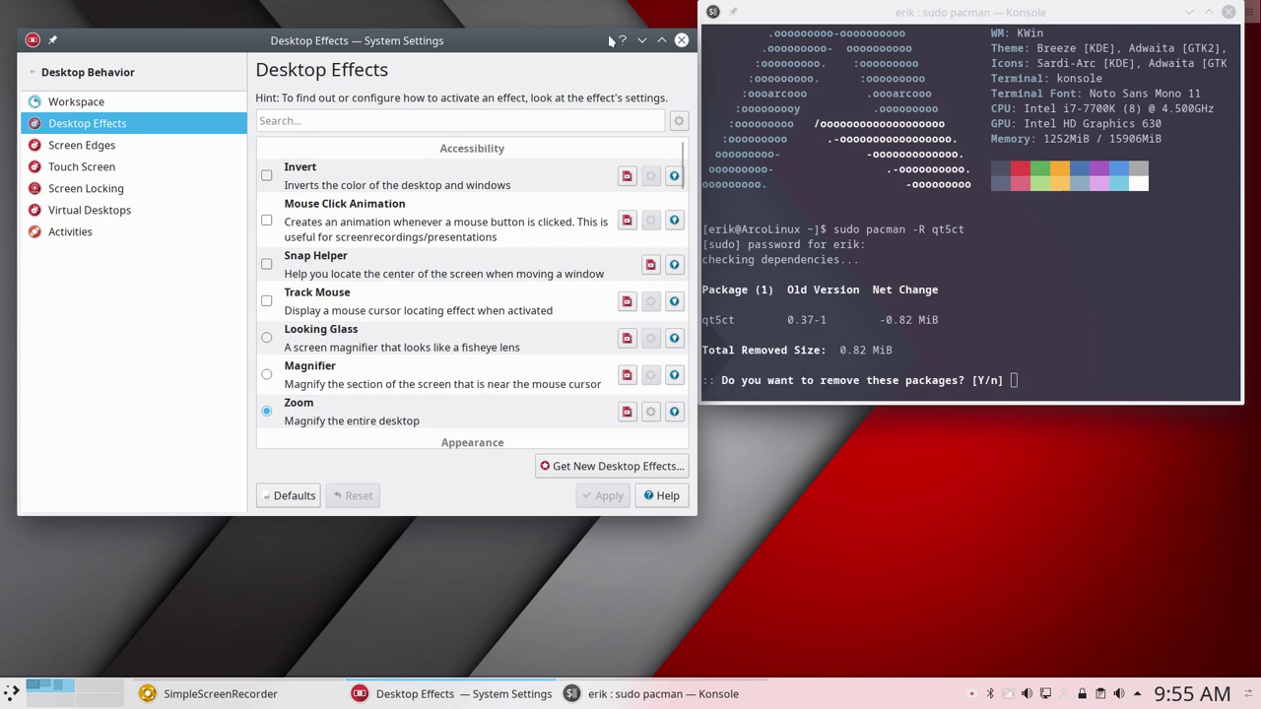
click(680, 42)
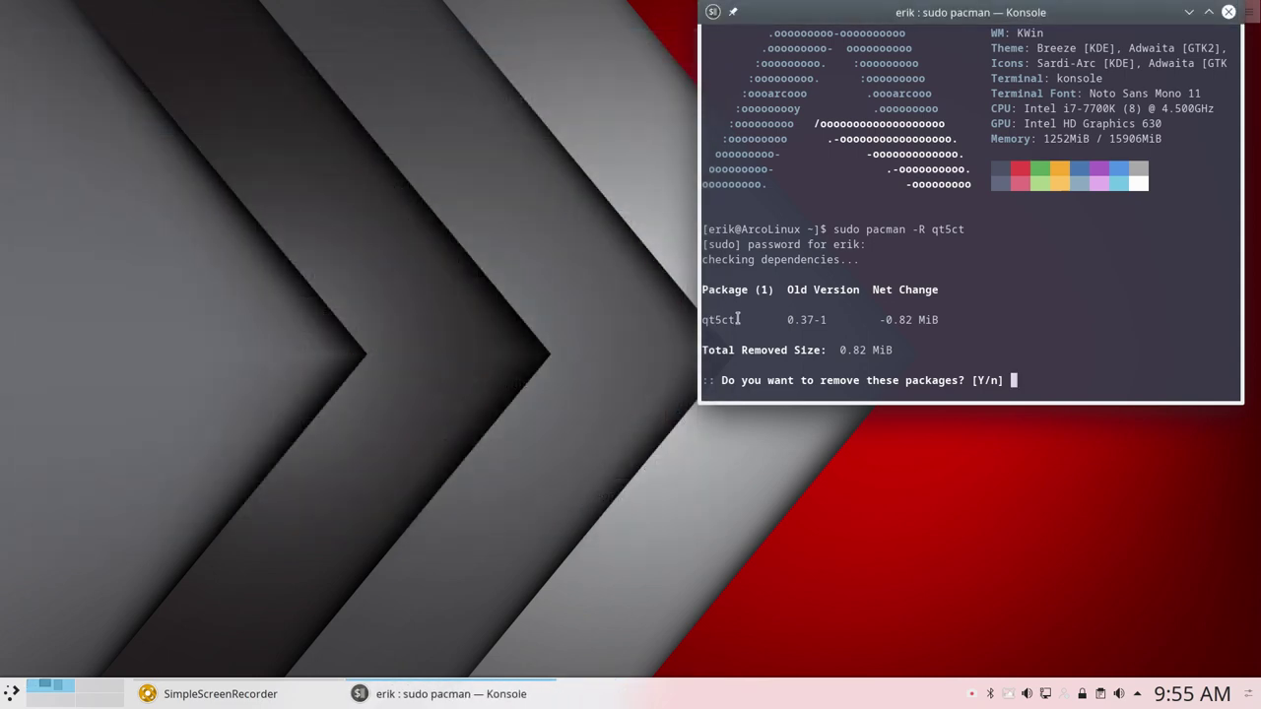
Step: Select 'qt5ct' in the output, then force-close the terminal with the removal prompt unanswered
drag(737, 319, 686, 316)
click(6, 691)
click(562, 341)
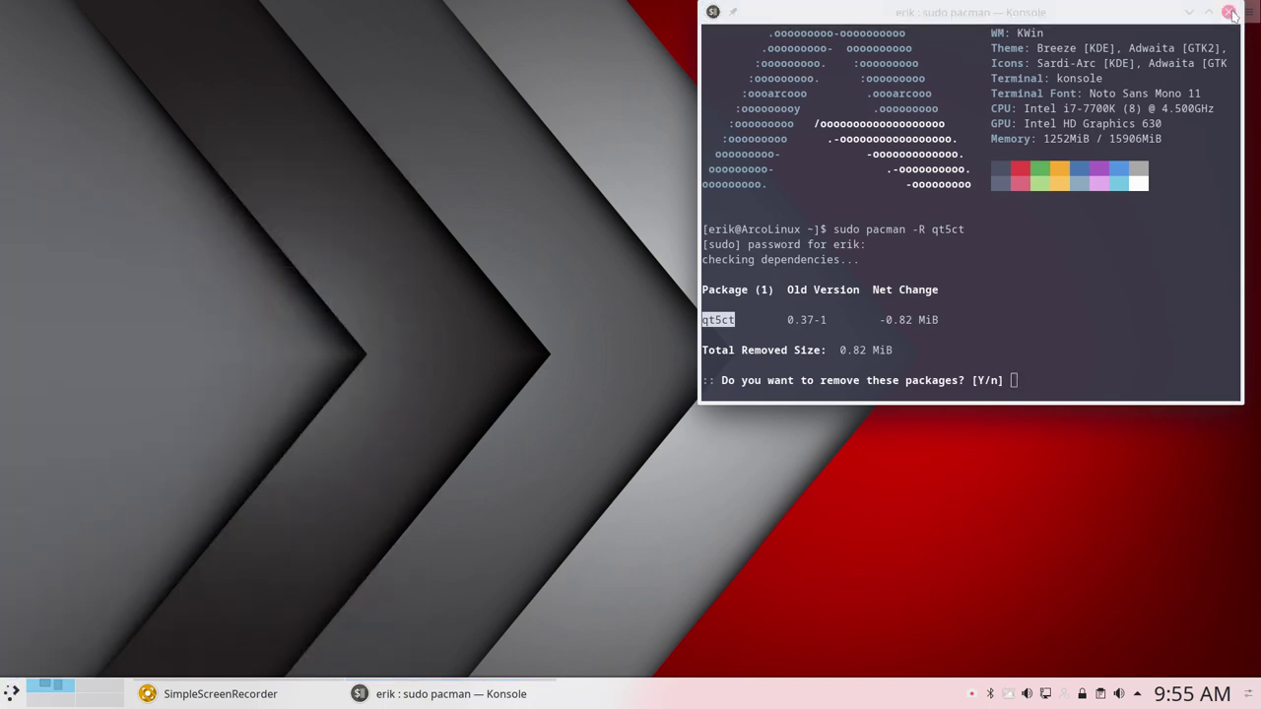
click(1228, 12)
click(916, 302)
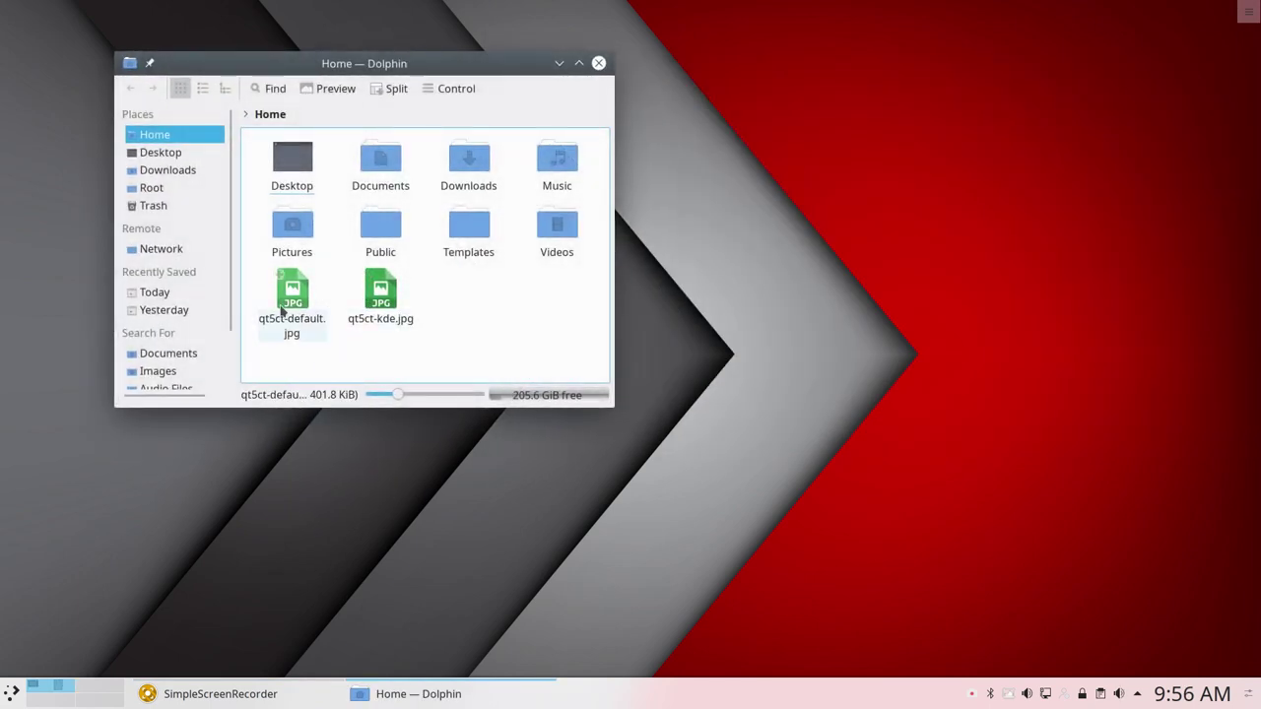
Step: Open qt5ct-default.jpg from the Home folder in Gwenview
click(290, 301)
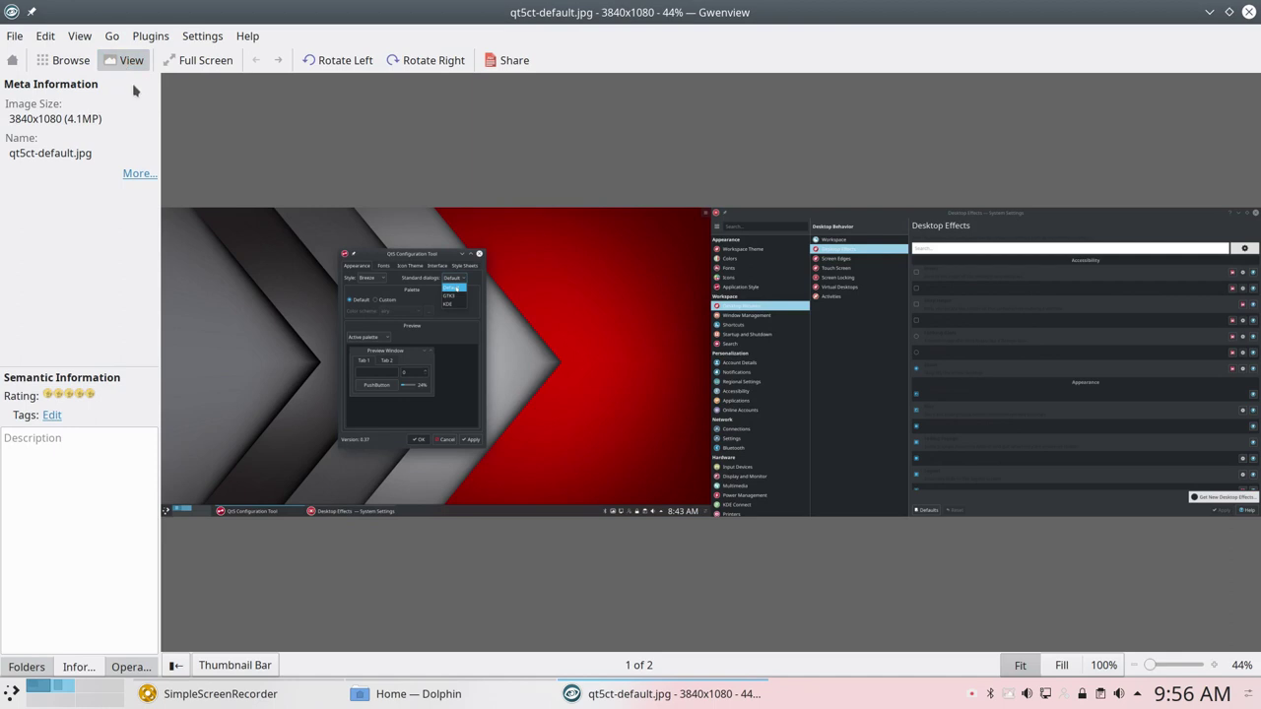
Step: View the screenshot full screen, zoom into the Standard dialogs setting, then return to browsing
click(169, 62)
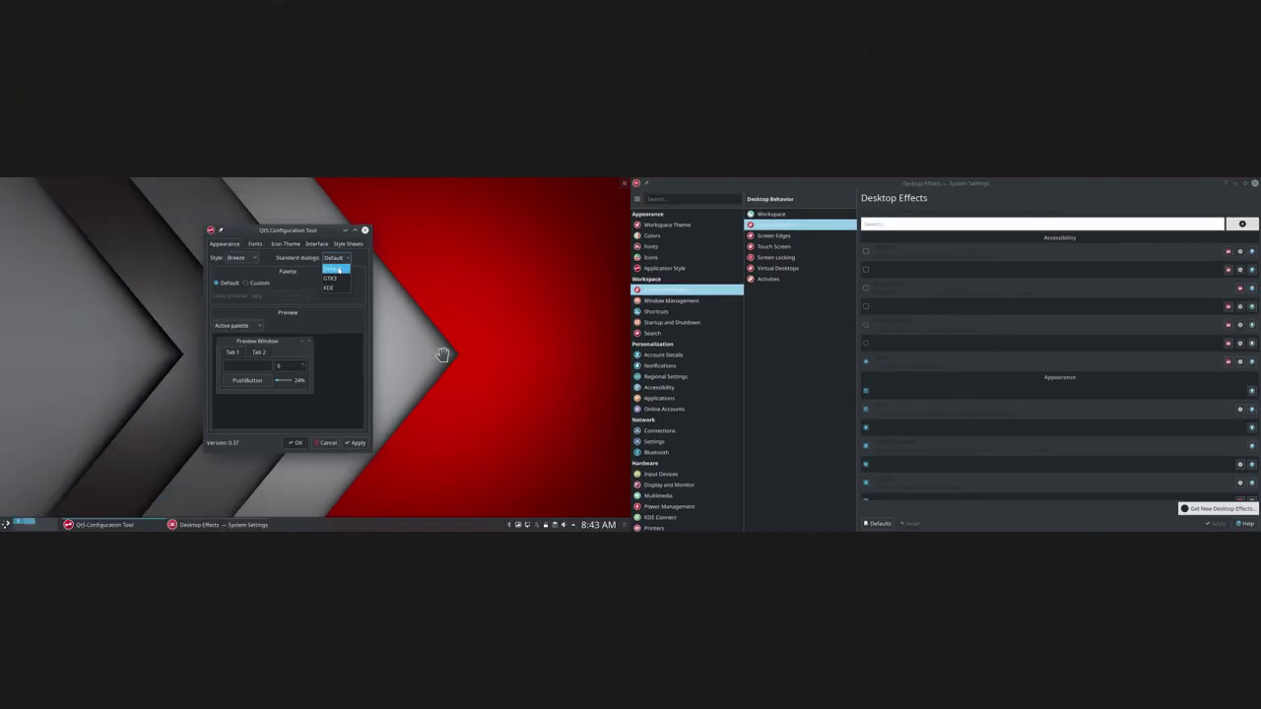
scroll(364, 291, up, 2)
scroll(340, 289, up, 3)
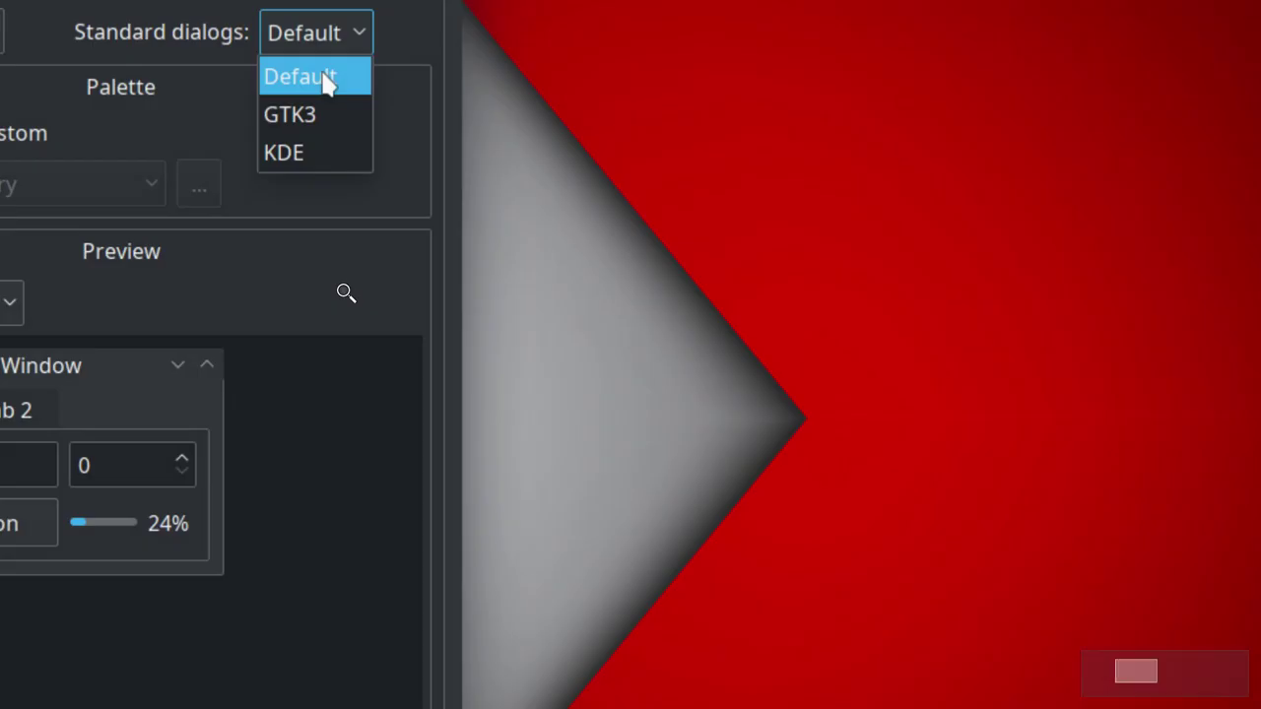
scroll(341, 290, down, 3)
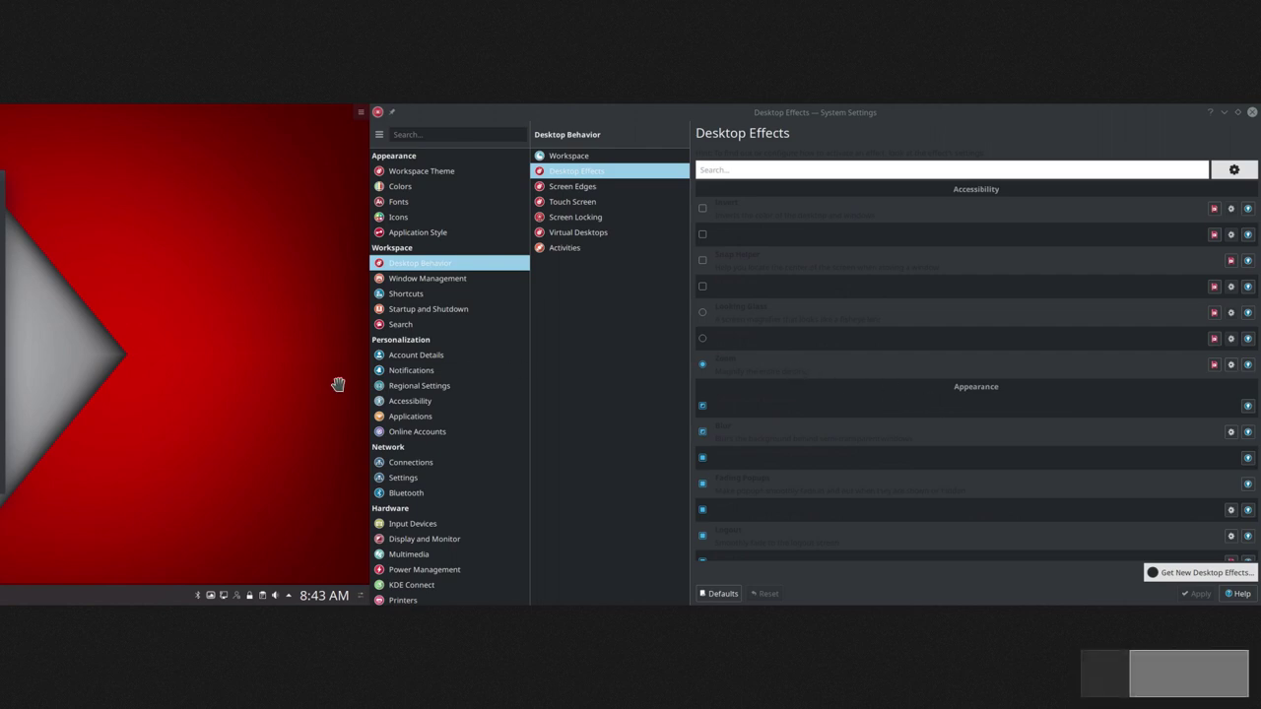
key(Return)
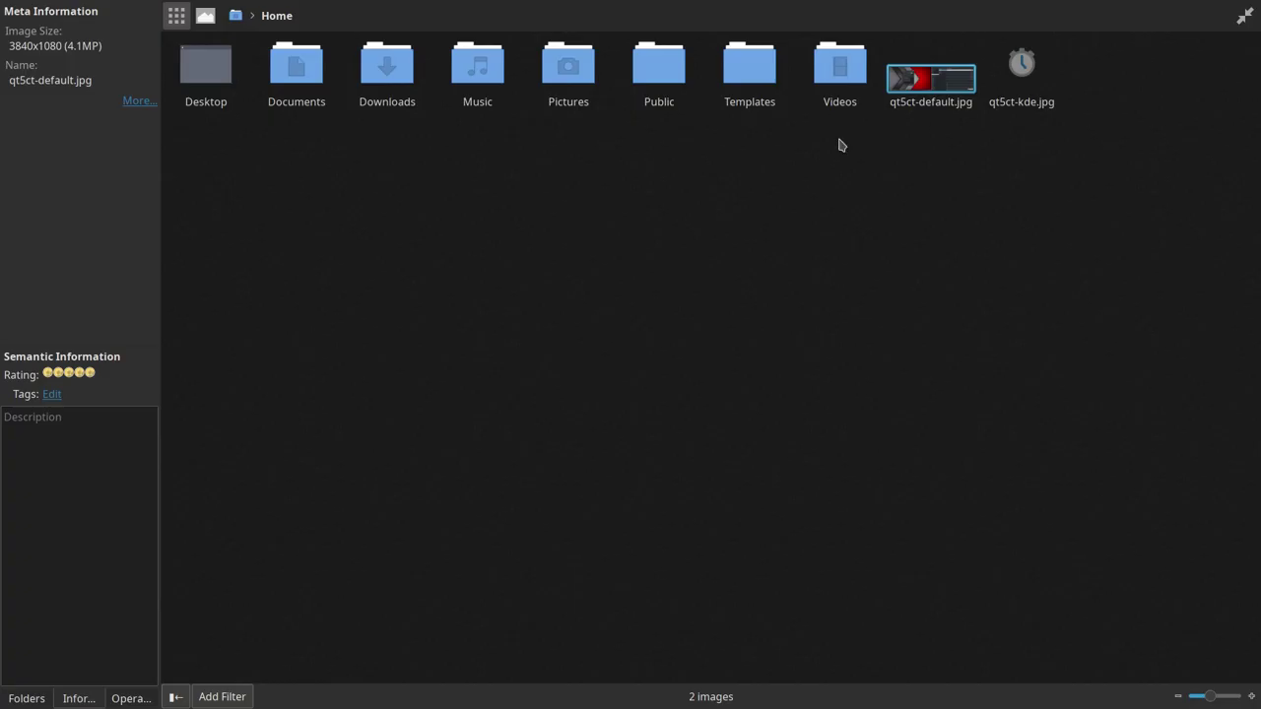
click(1244, 16)
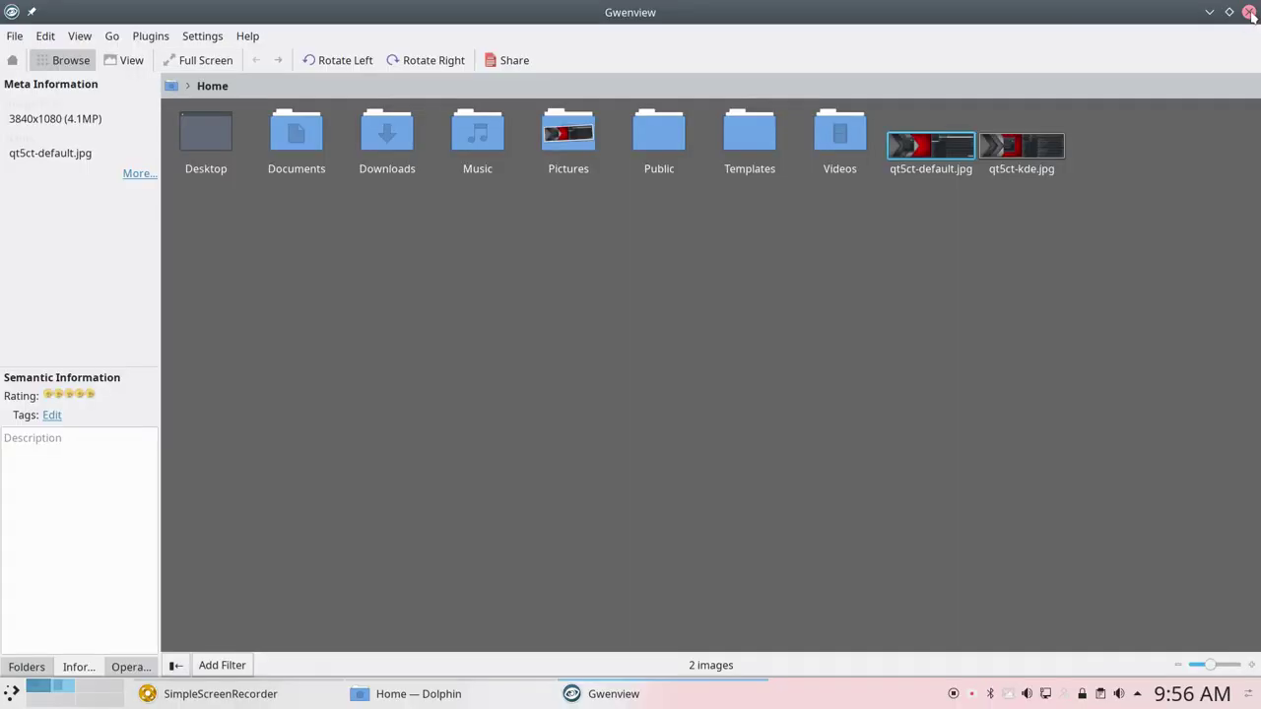
click(1021, 148)
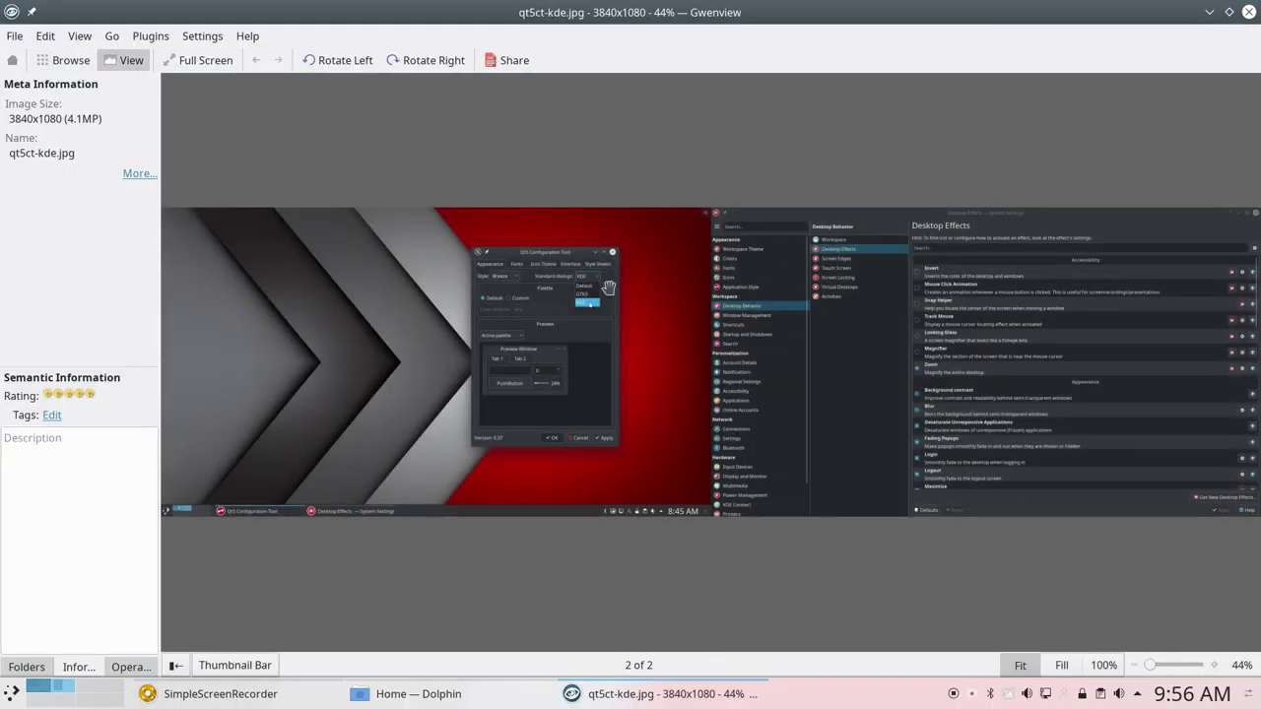
click(185, 61)
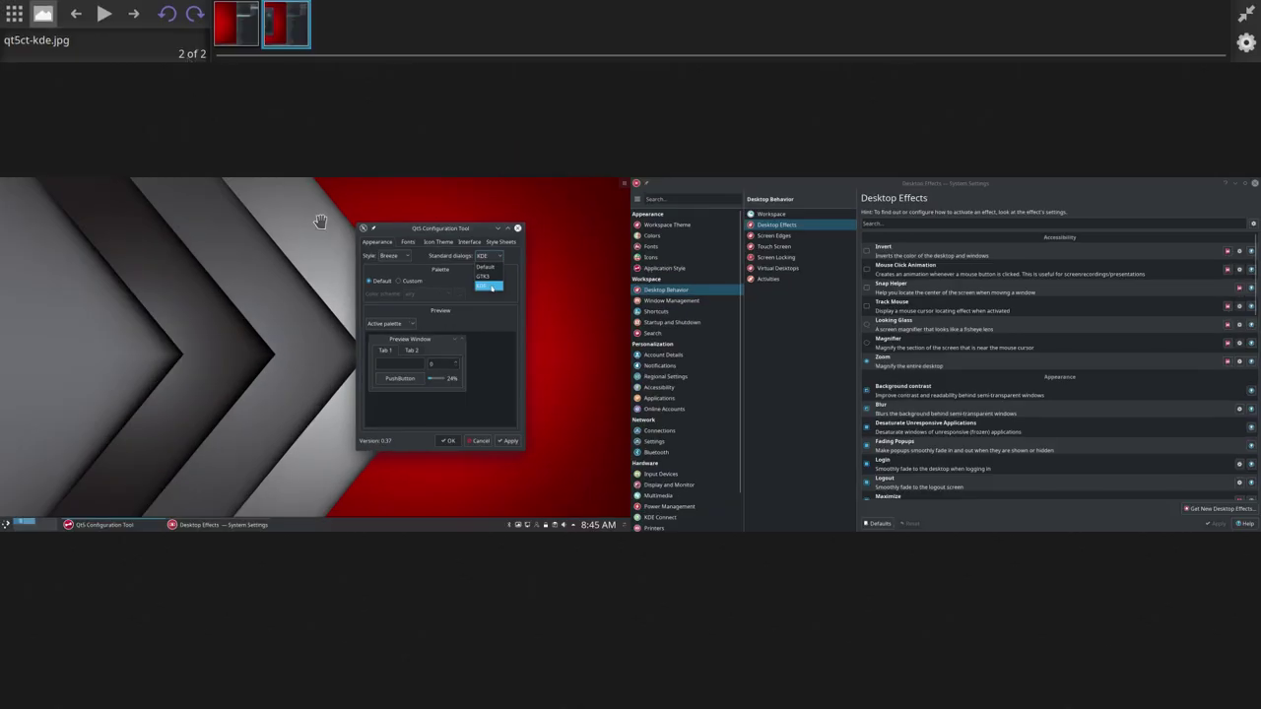
ctrl+scroll(478, 298, up, 3)
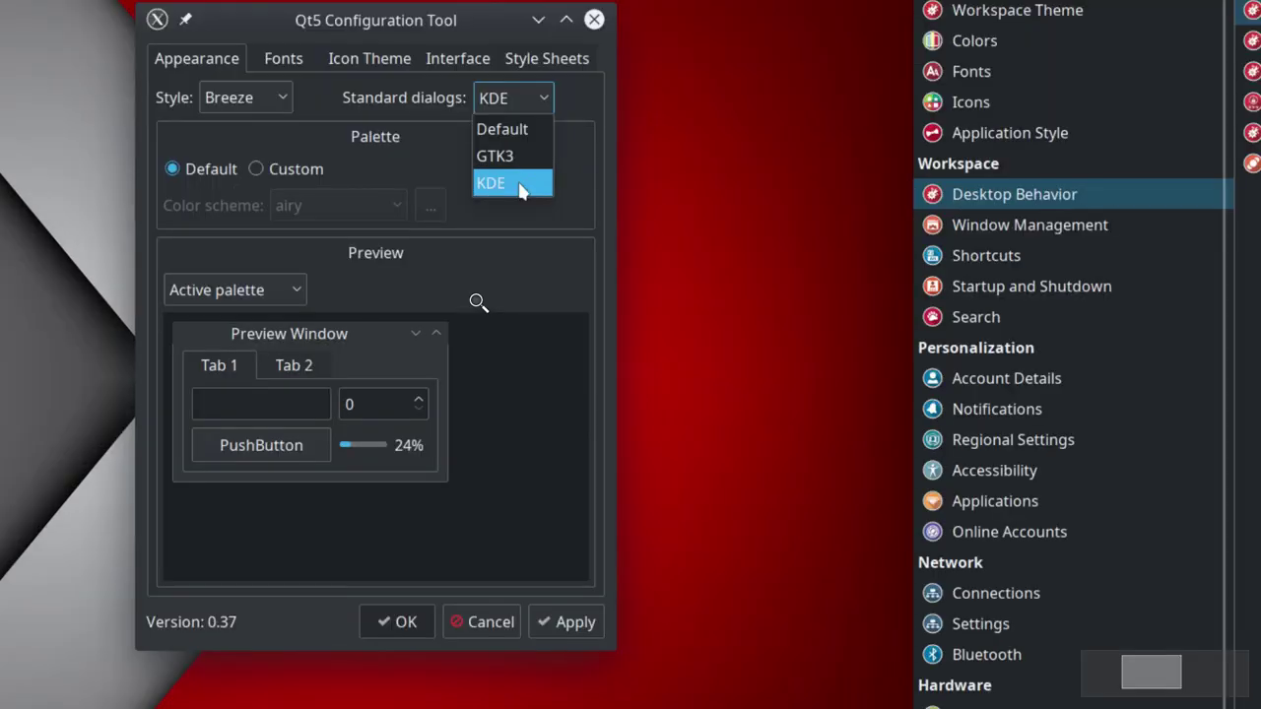
scroll(479, 296, down, 1)
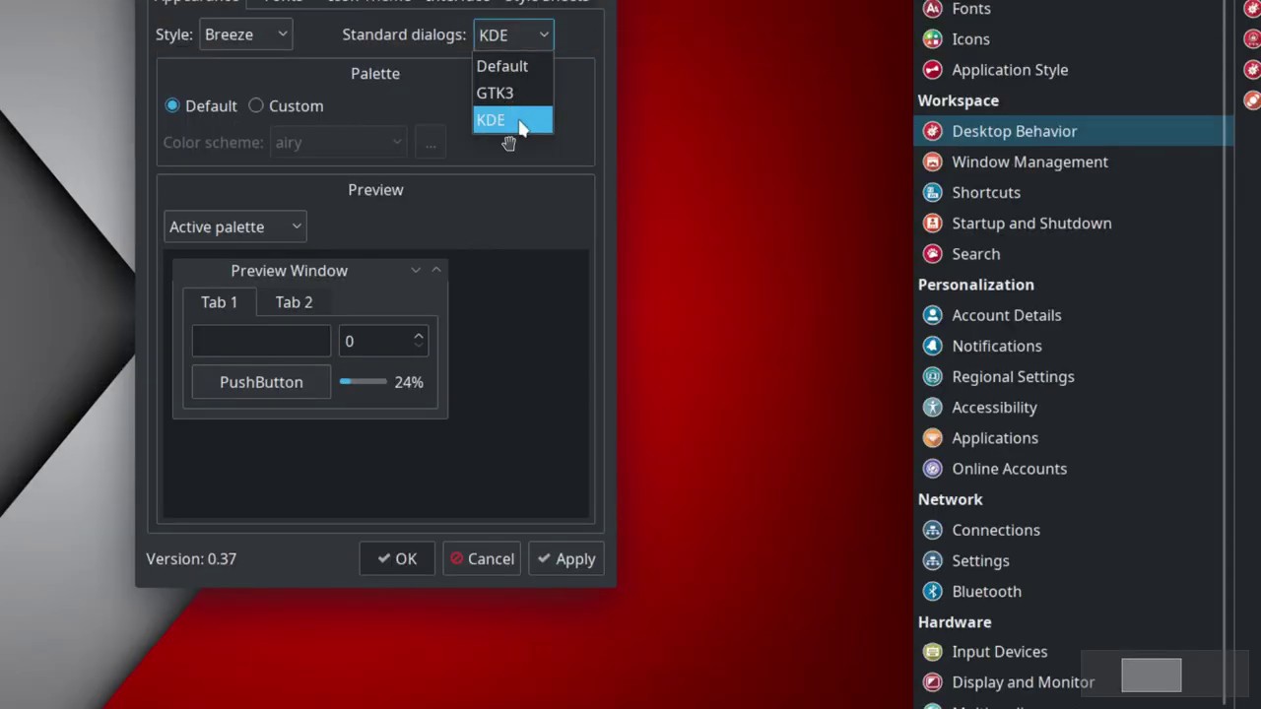
scroll(492, 197, up, 2)
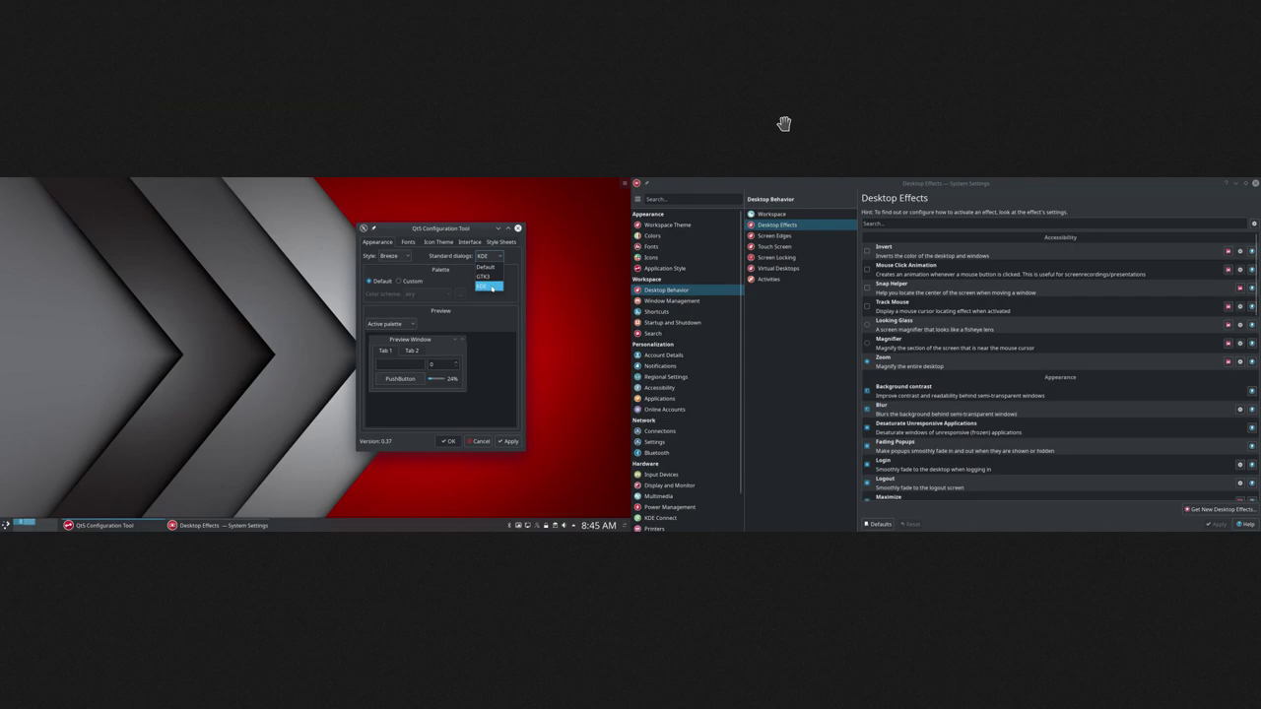
key(Return)
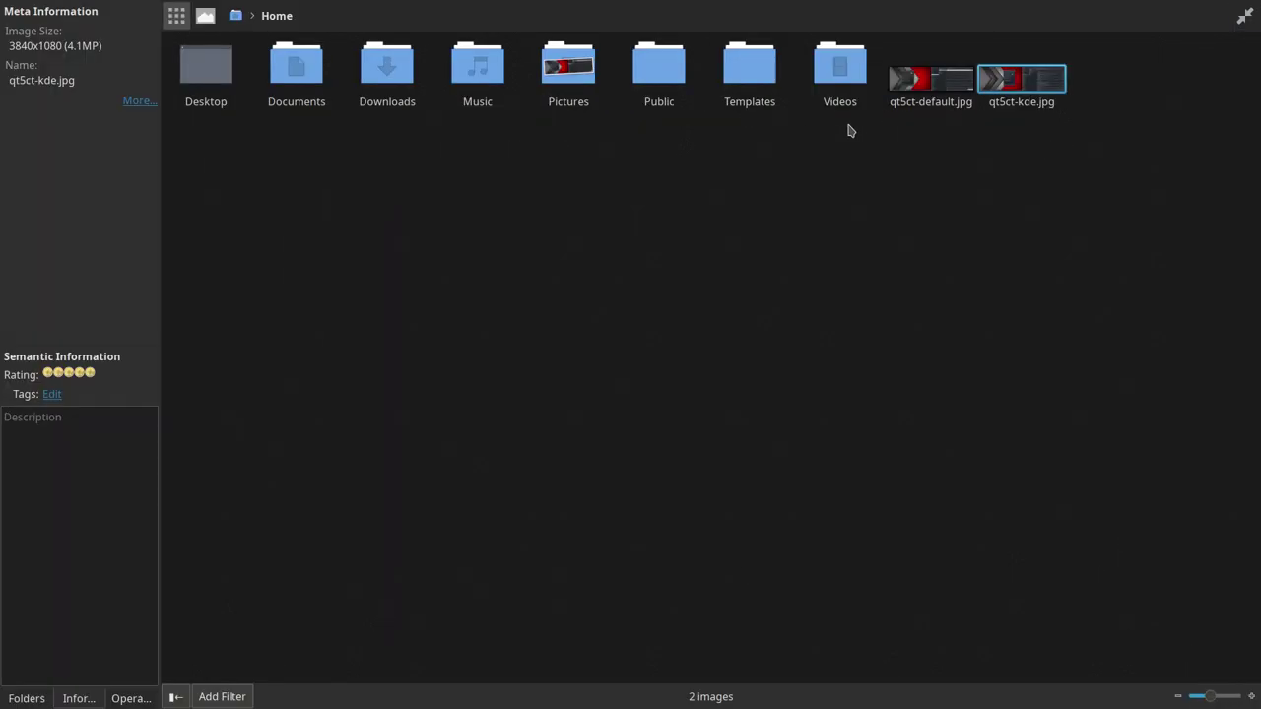
click(1244, 16)
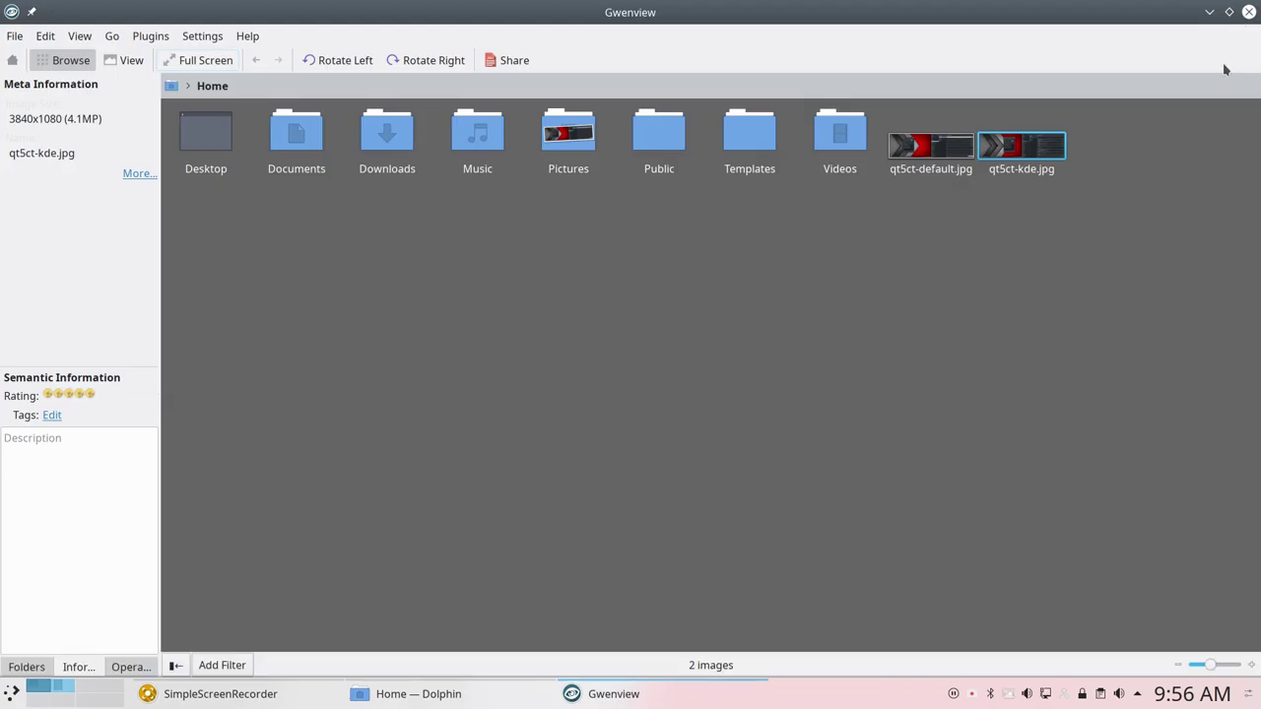
Step: Close Gwenview, then reposition and close the Dolphin window
click(1249, 12)
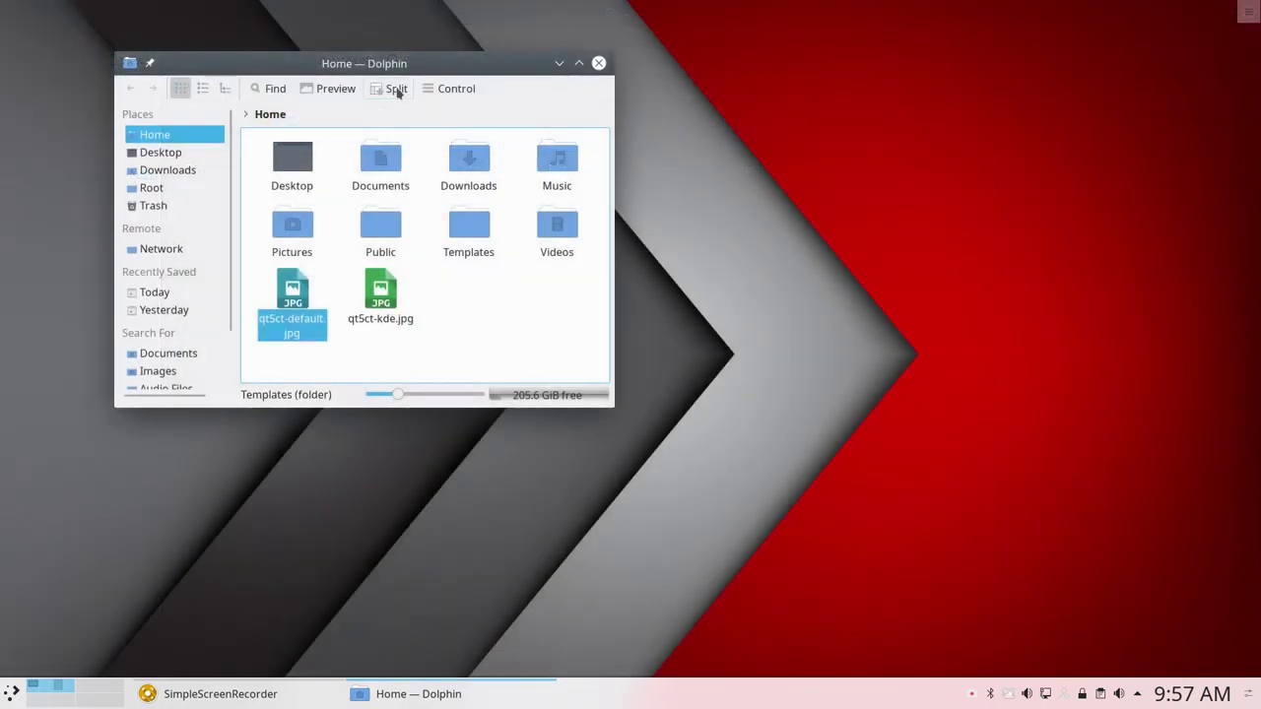
drag(396, 62, 655, 67)
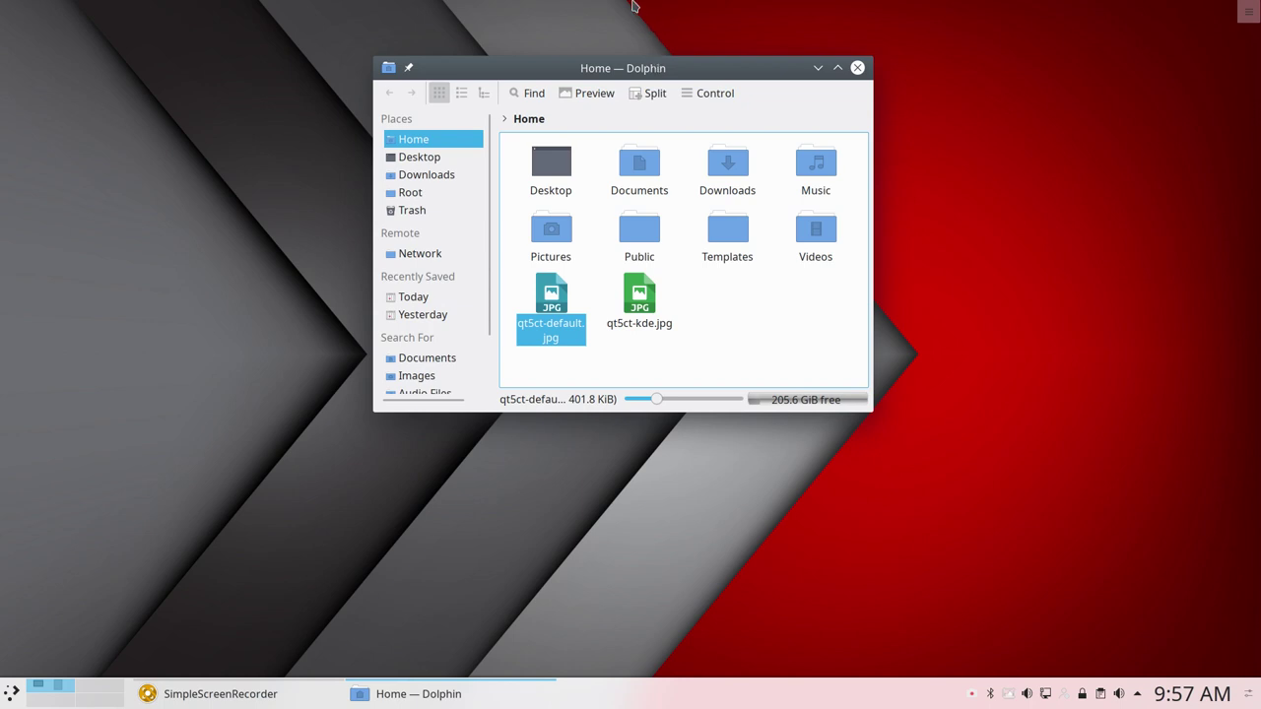
drag(650, 75, 671, 102)
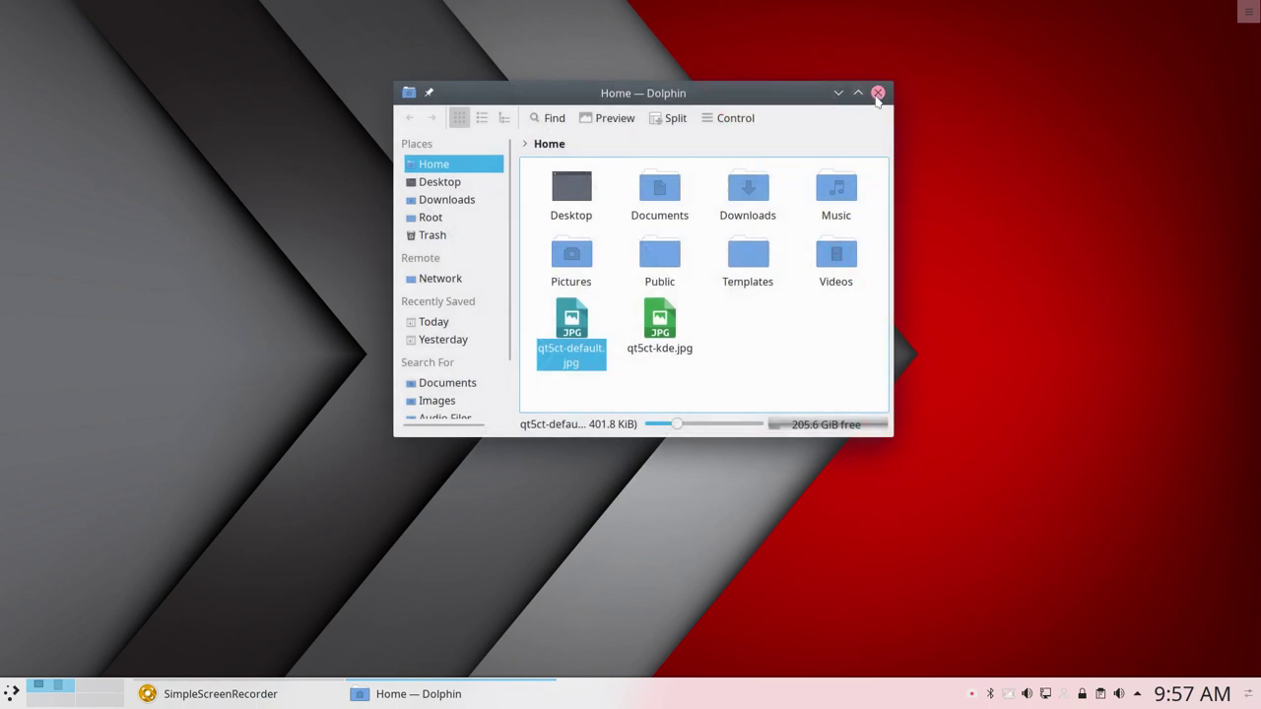
click(878, 92)
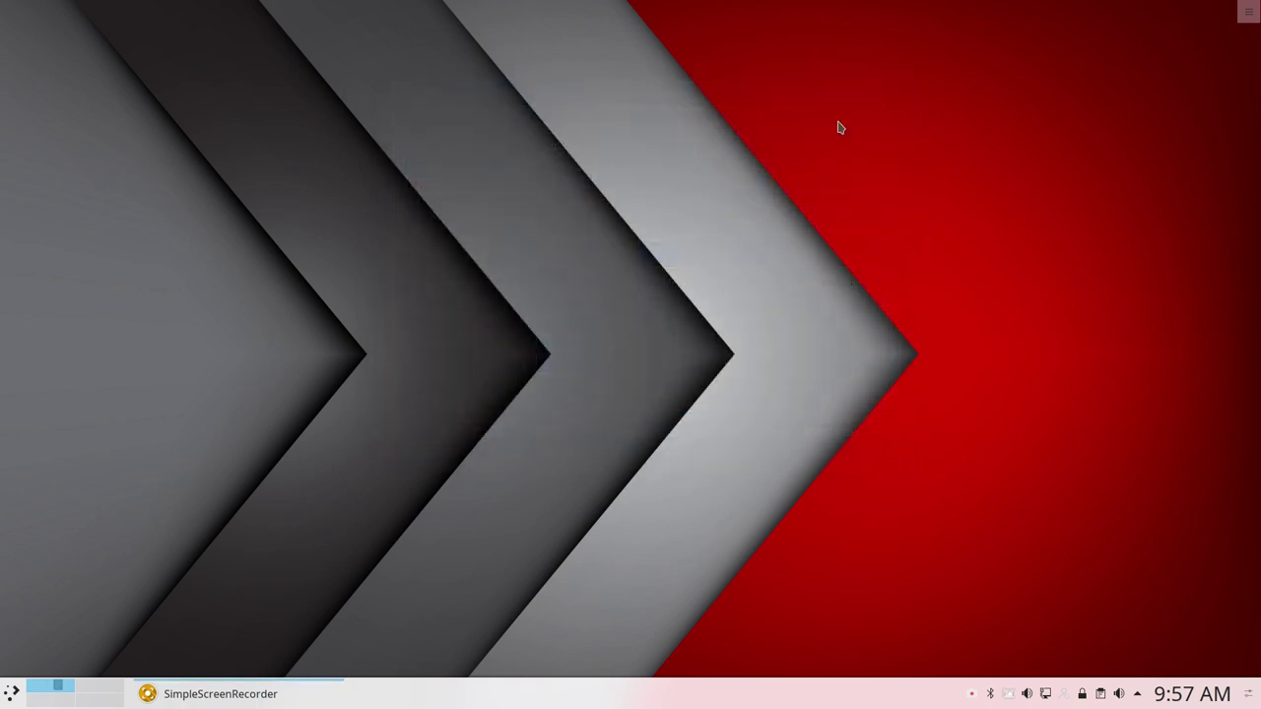
Step: Apply the Breeze Dark look and feel in a maximized System Settings
click(11, 695)
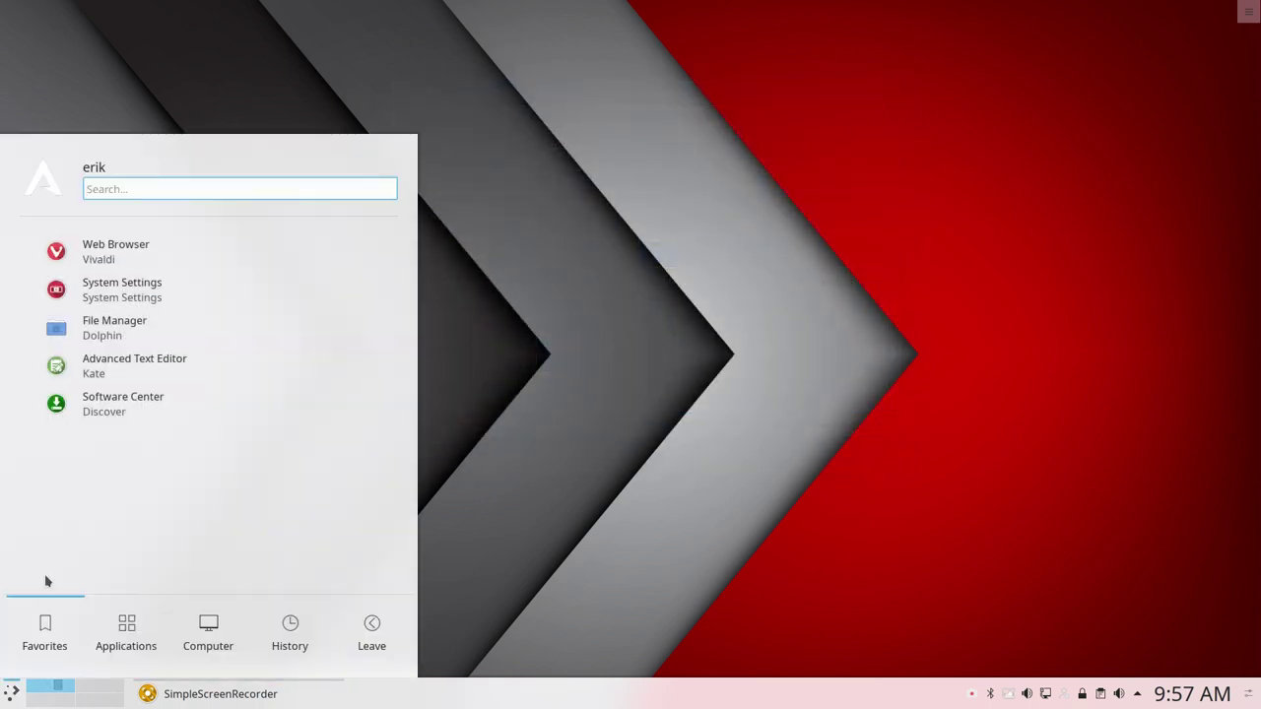
click(143, 305)
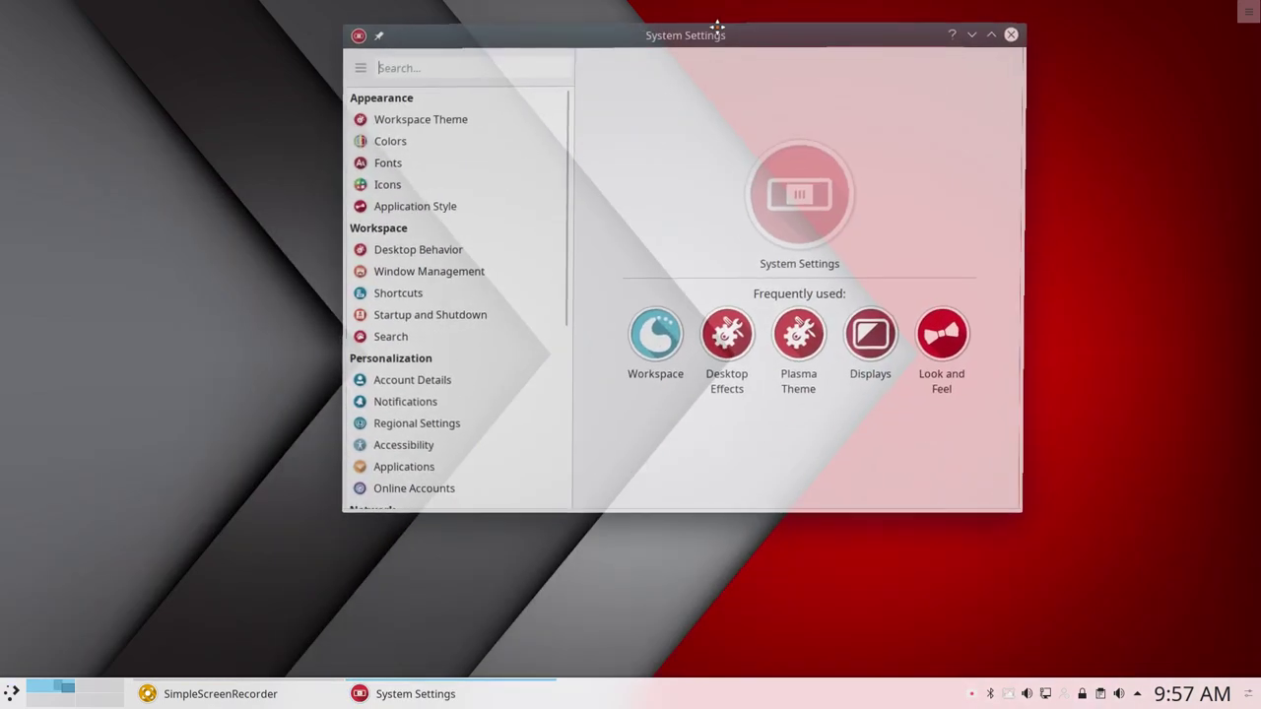
double_click(720, 34)
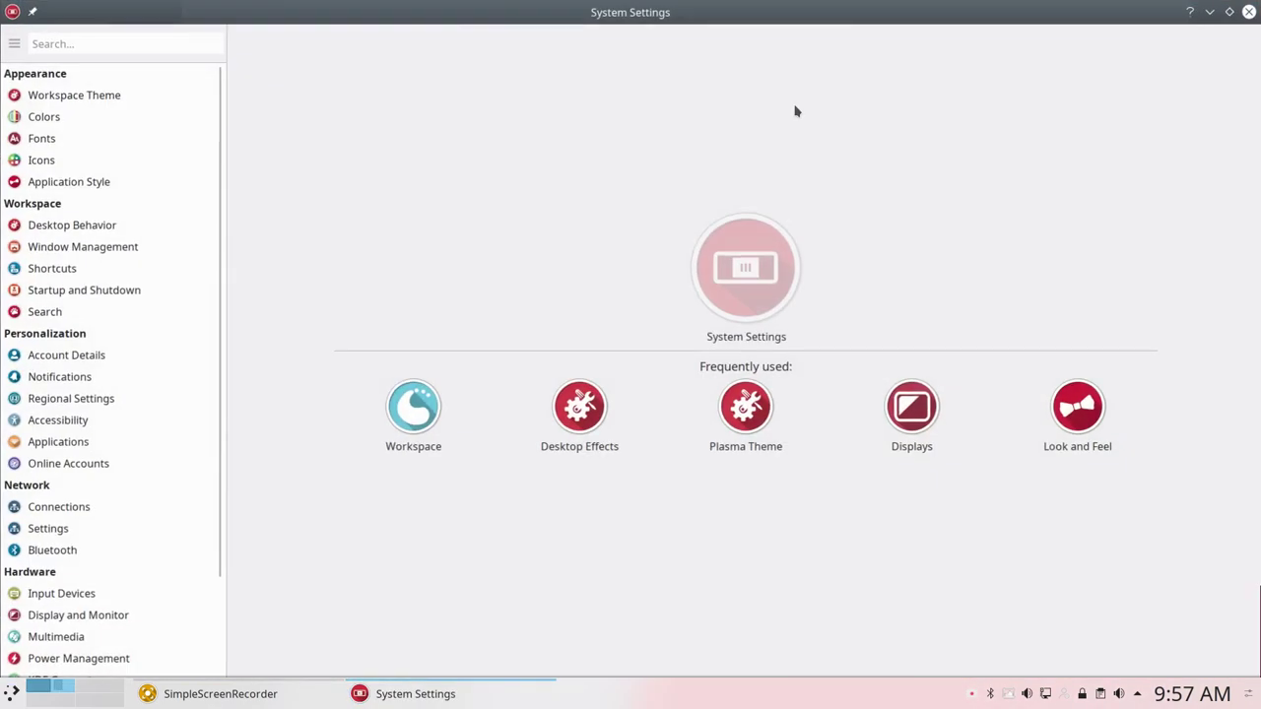
click(95, 99)
click(1150, 128)
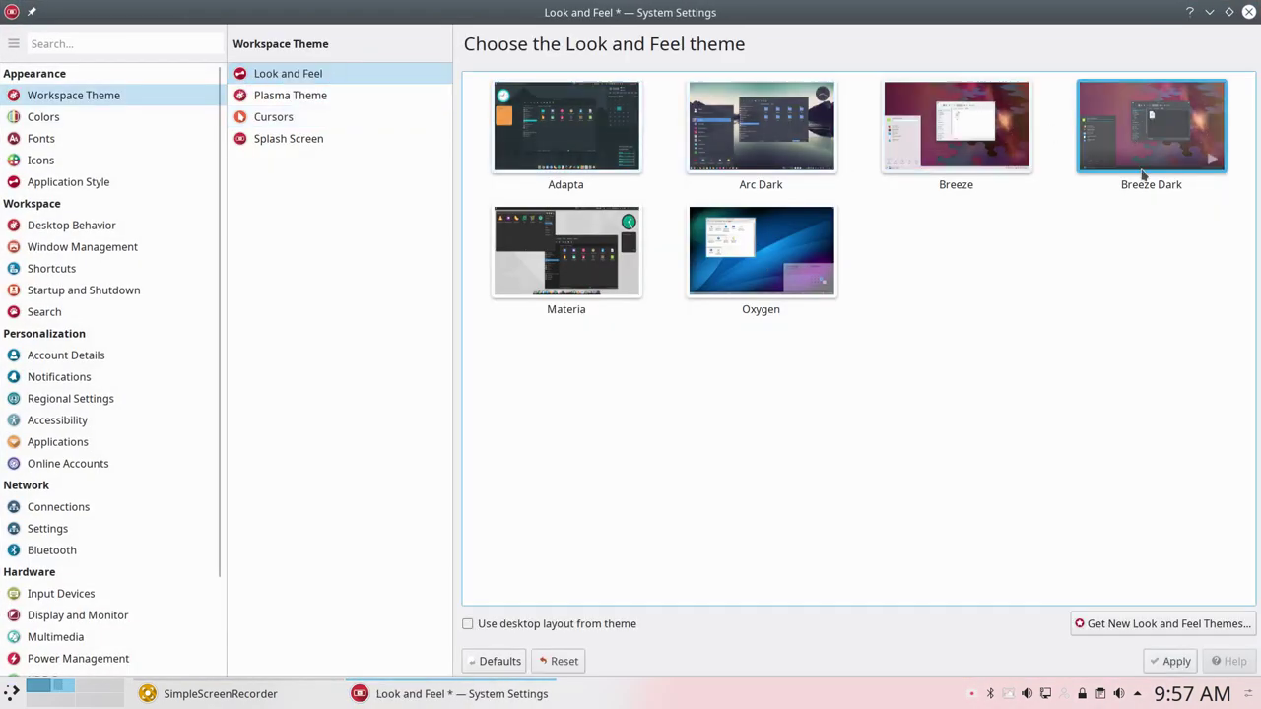
click(1172, 661)
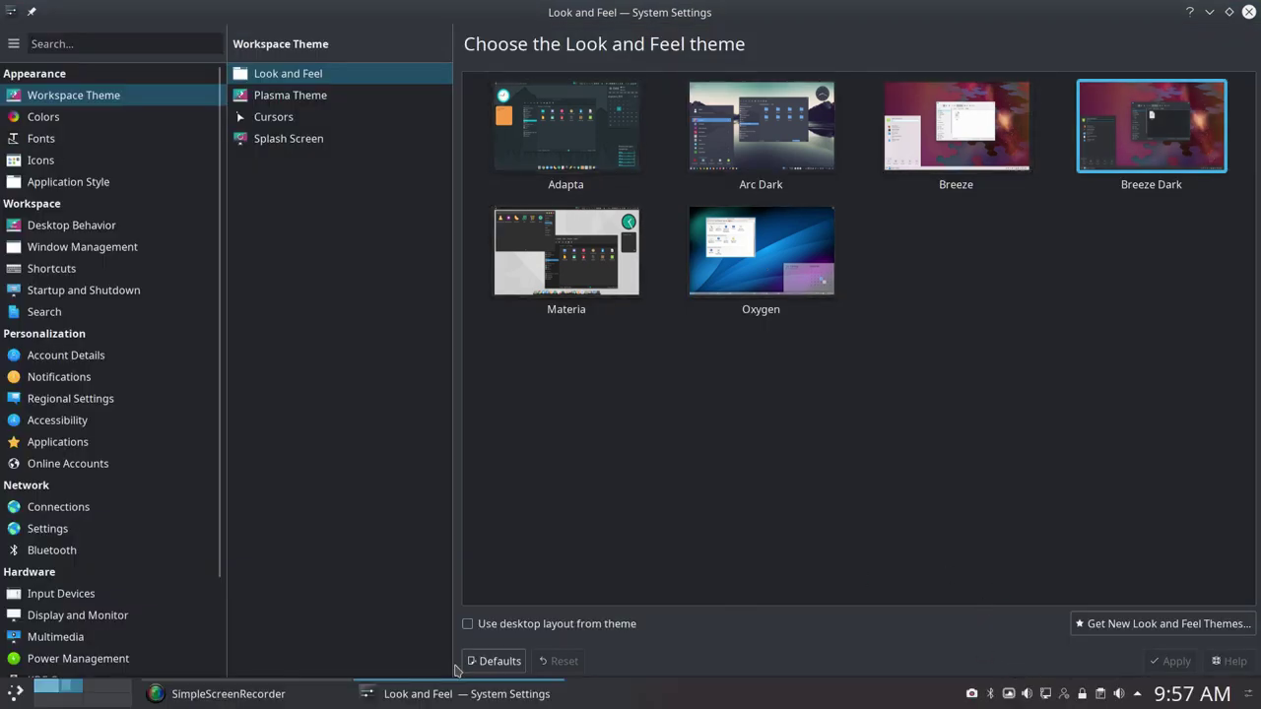
Step: Apply Sardi Arc as the desktop icon theme
click(8, 696)
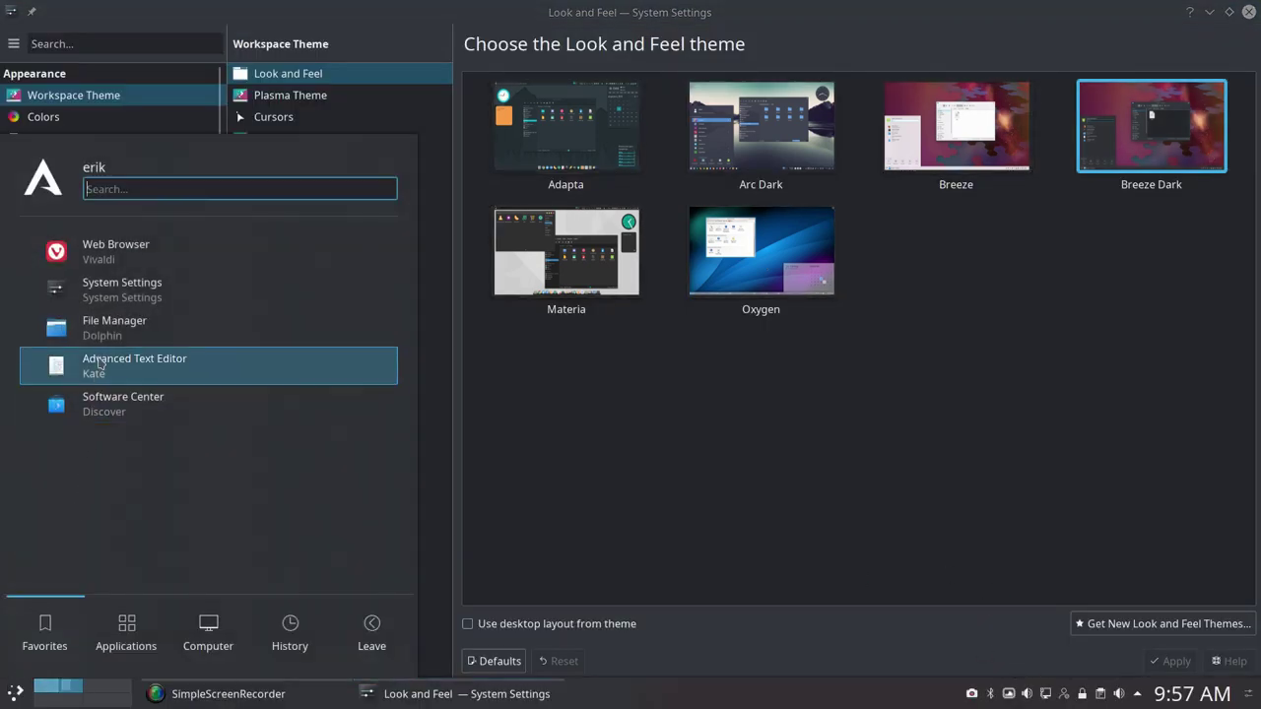
click(647, 436)
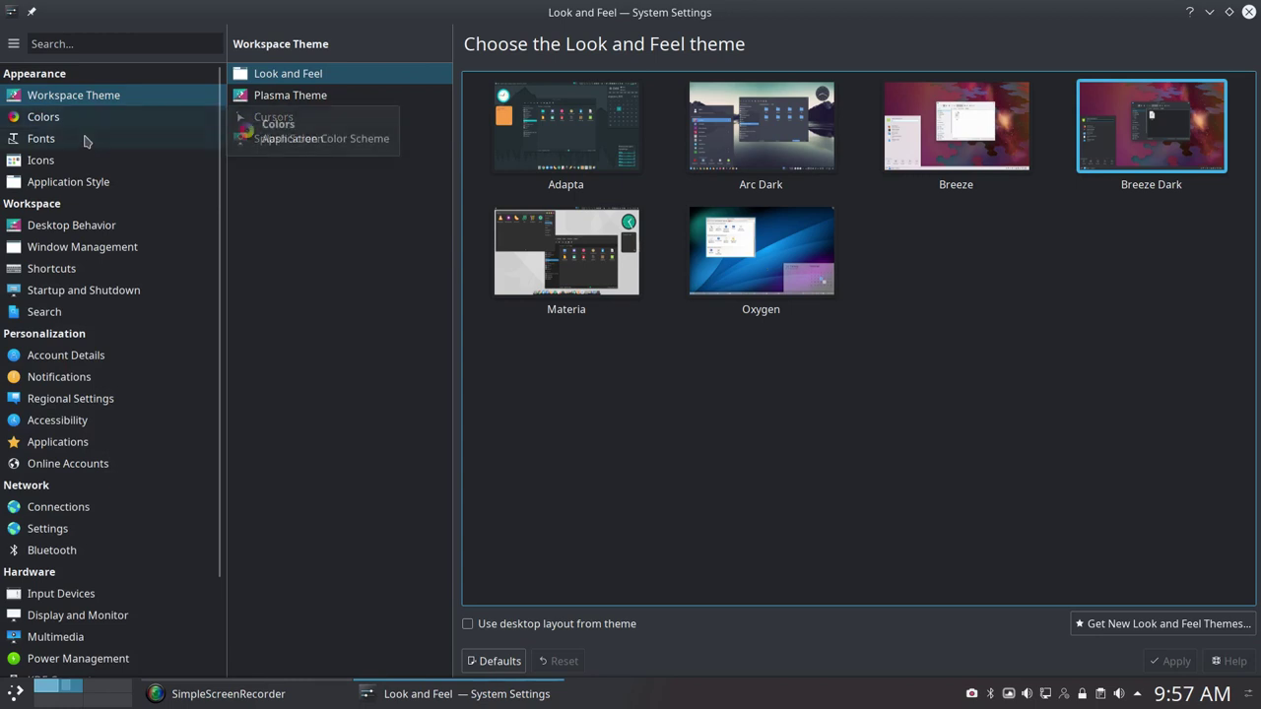
click(74, 162)
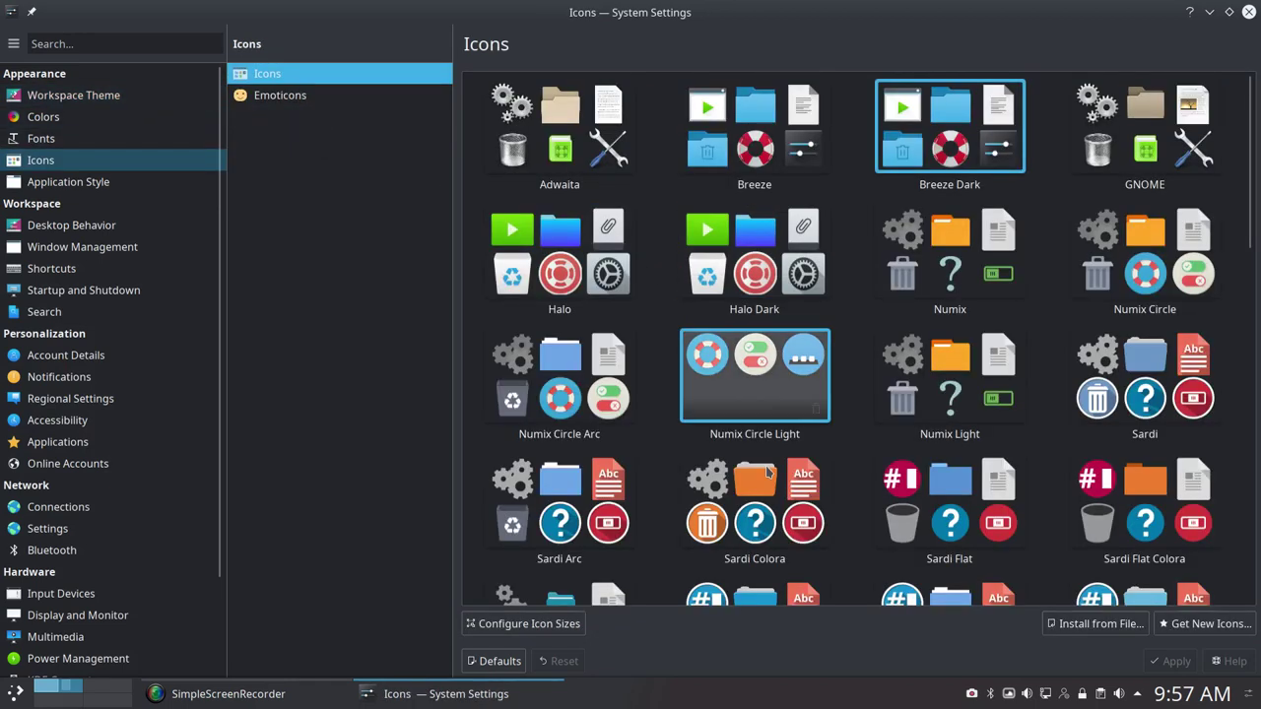
click(560, 500)
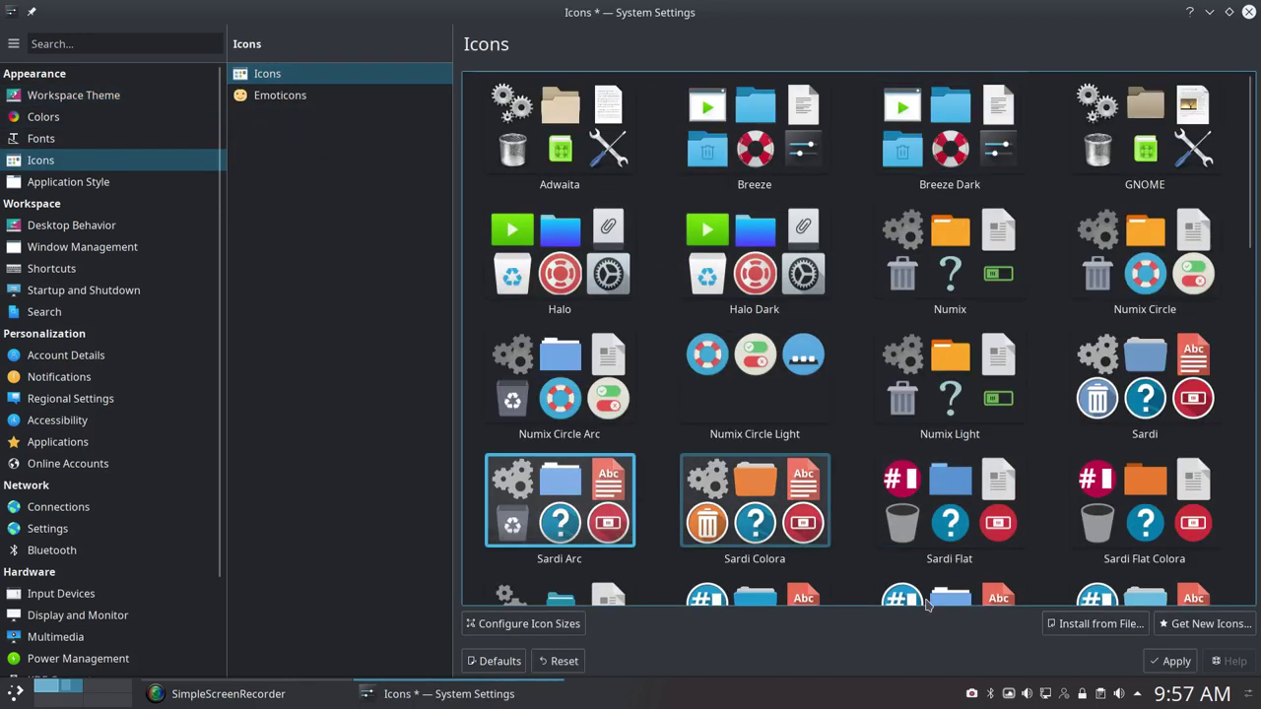
click(1170, 660)
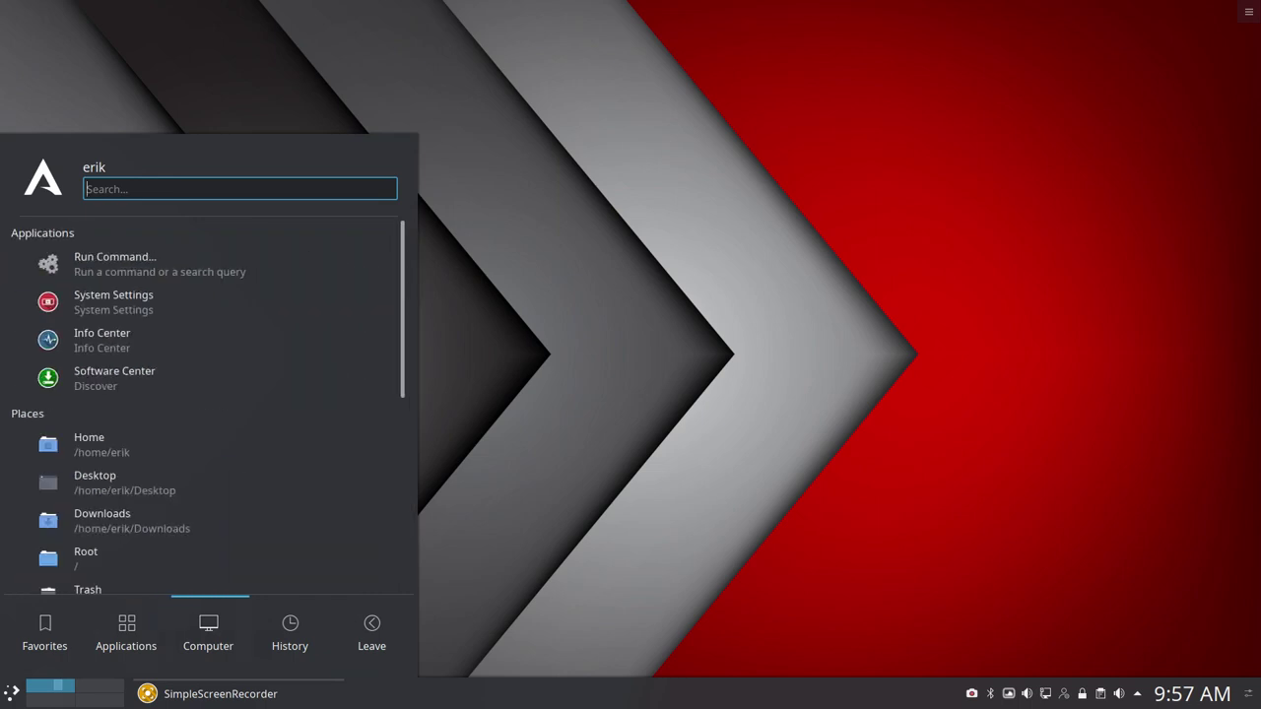
Step: Browse the launcher's Computer and Applications lists, then close the launcher
scroll(207, 492, down, 3)
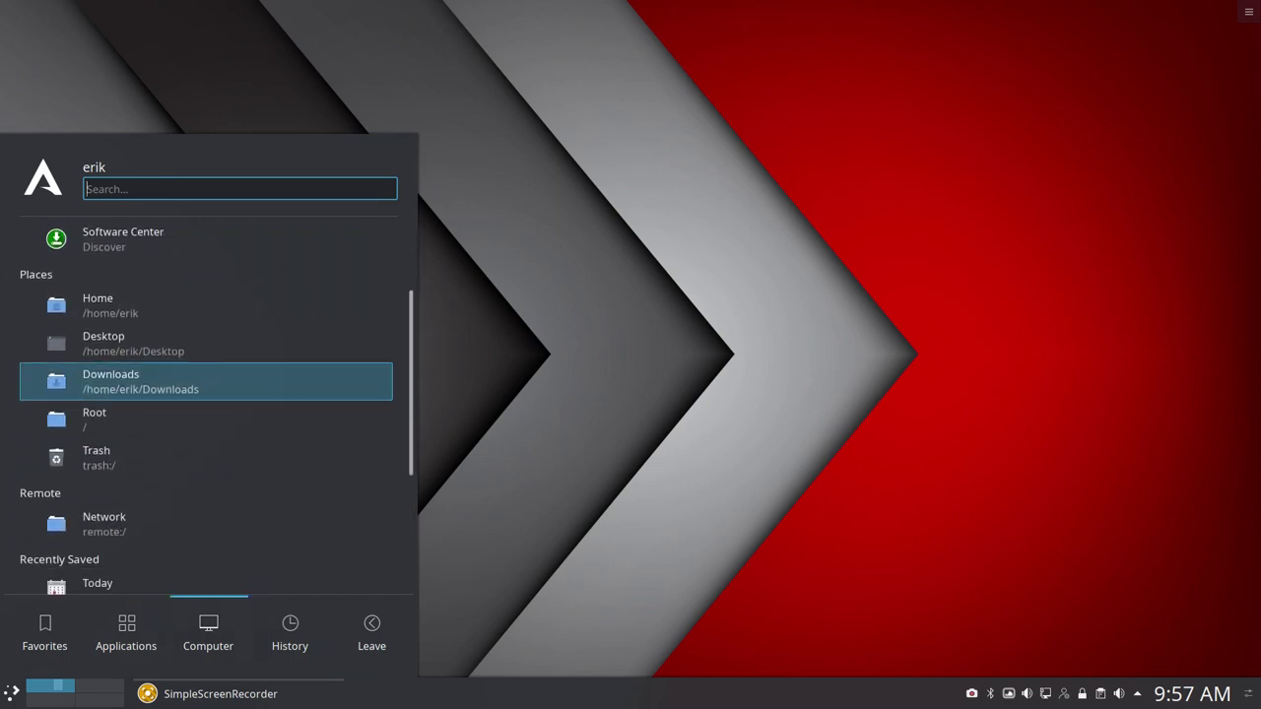
scroll(207, 493, down, 4)
scroll(207, 492, up, 5)
scroll(207, 492, up, 1)
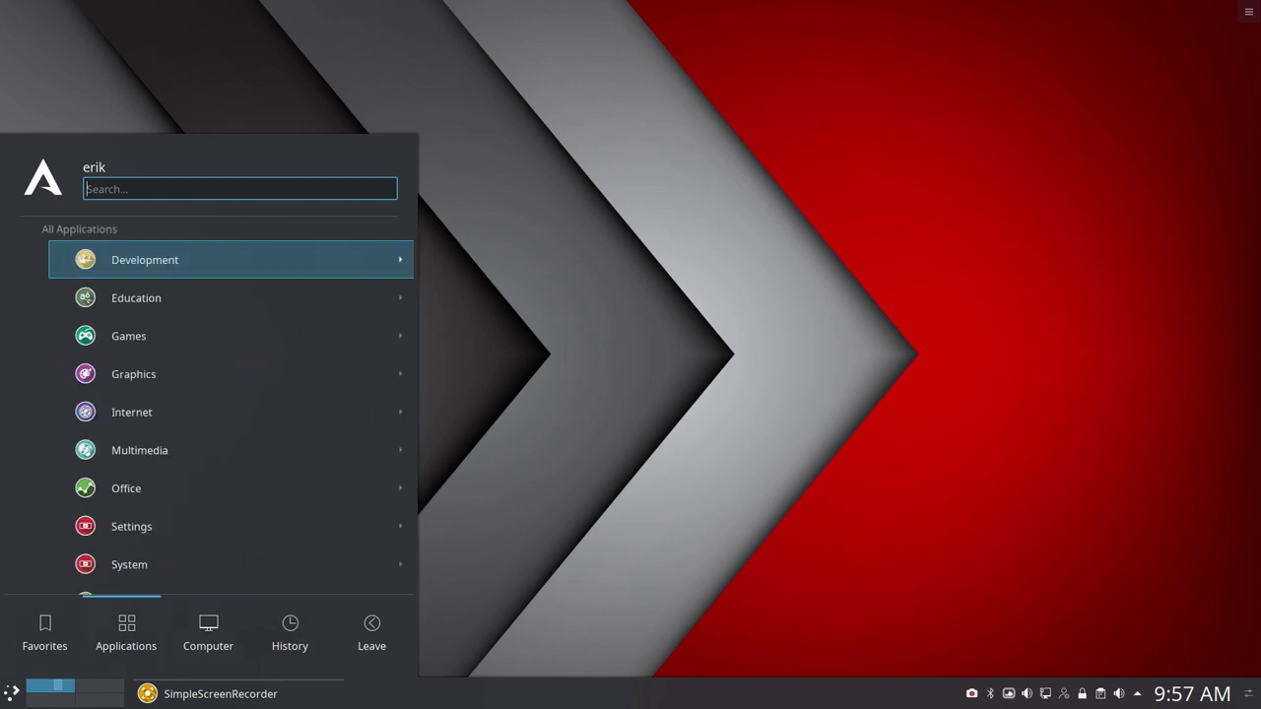
key(Escape)
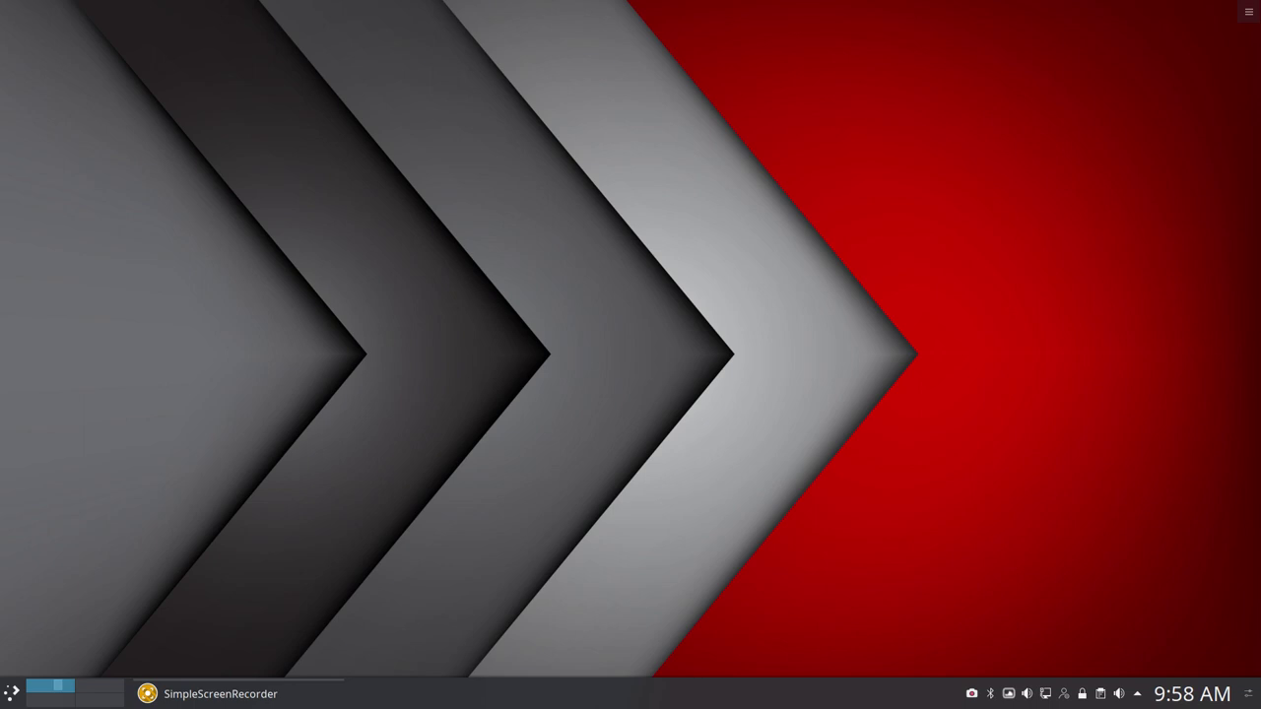
Step: Reopen the launcher and start System Settings, now in the dark theme
click(11, 693)
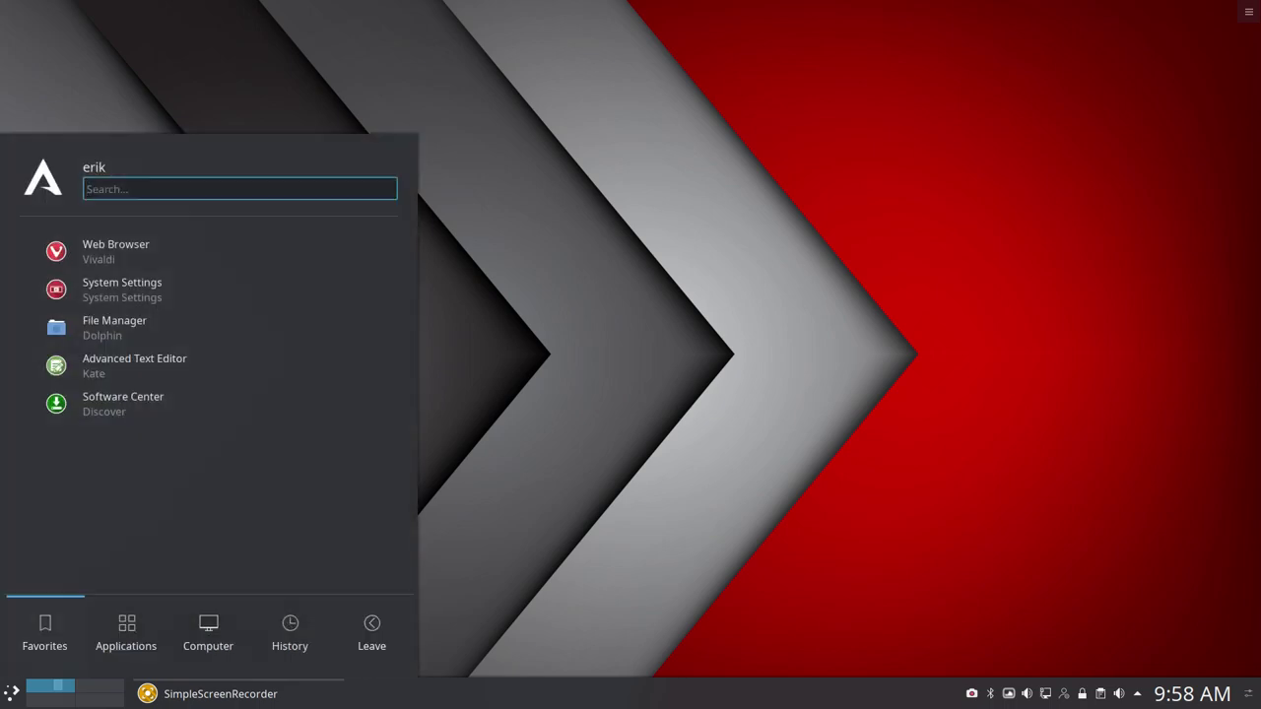
key(Up)
key(Return)
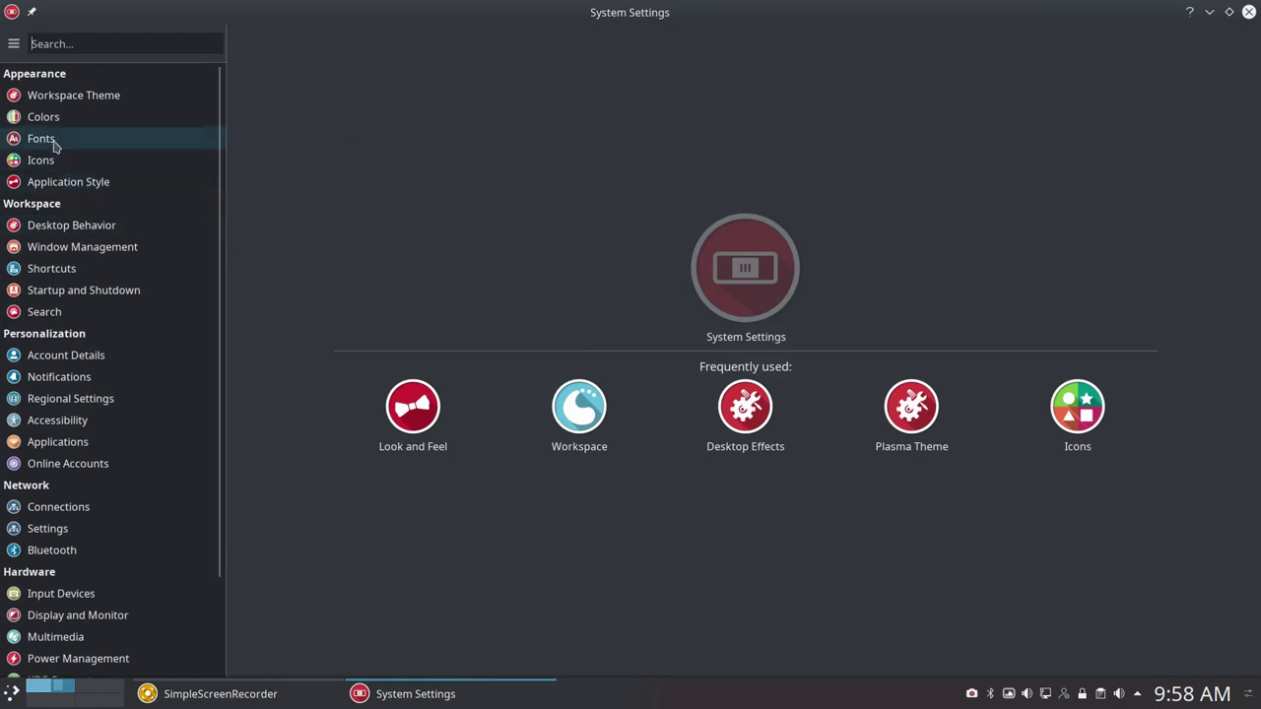
Step: Check the Fonts page (Noto Sans 11, fixed-width Hack 9), then close System Settings
click(51, 141)
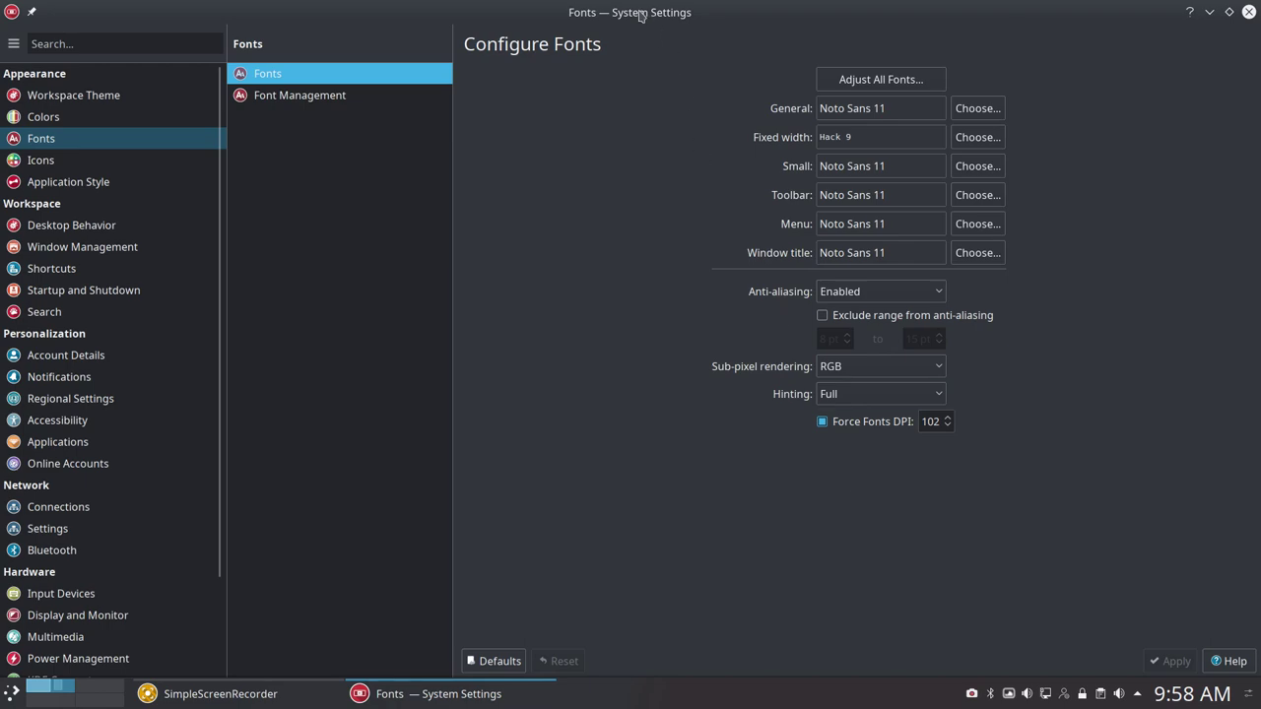
drag(640, 13, 547, 88)
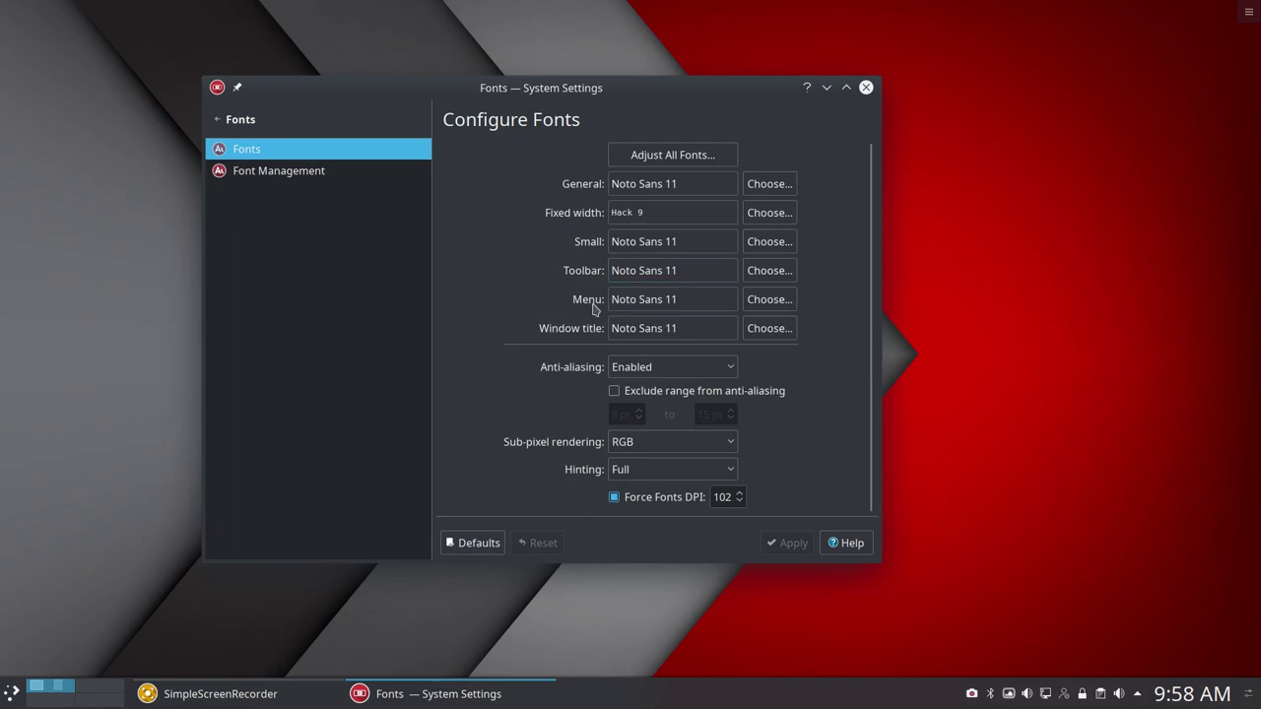
double_click(645, 91)
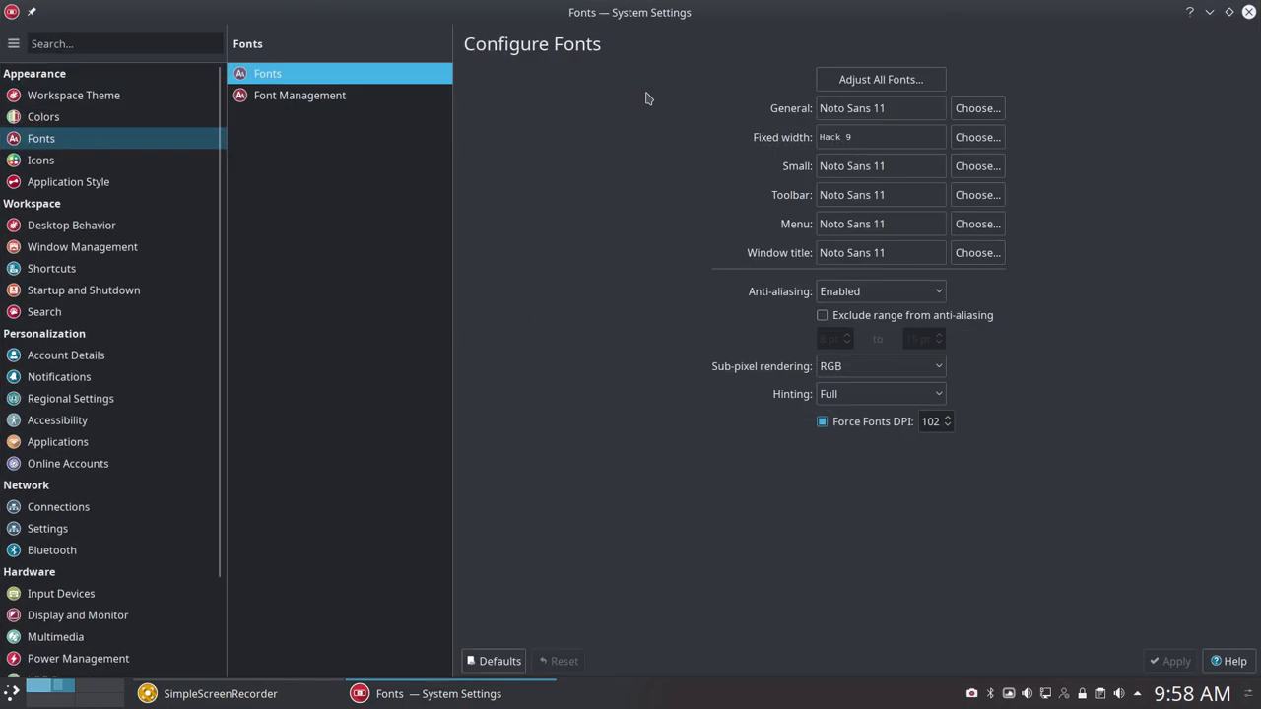
click(1250, 11)
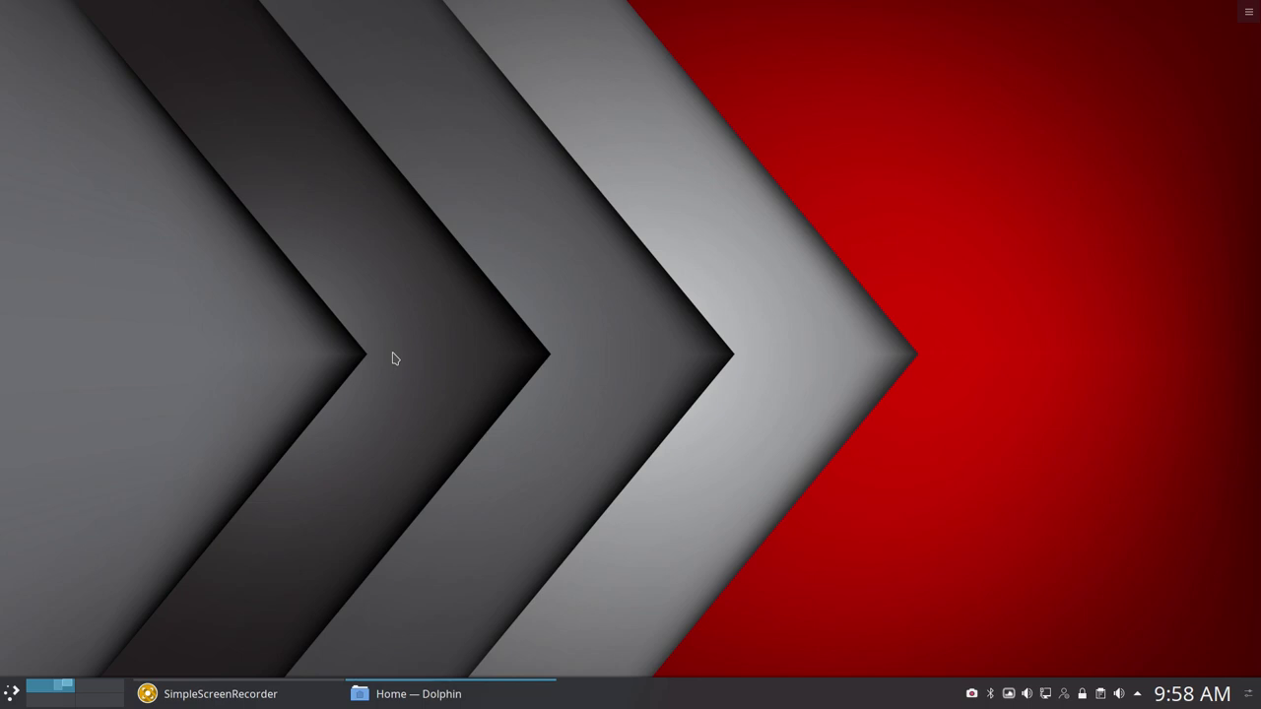
Step: Show hidden files in Dolphin and browse into ~/.config/qt5ct
drag(512, 57, 462, 83)
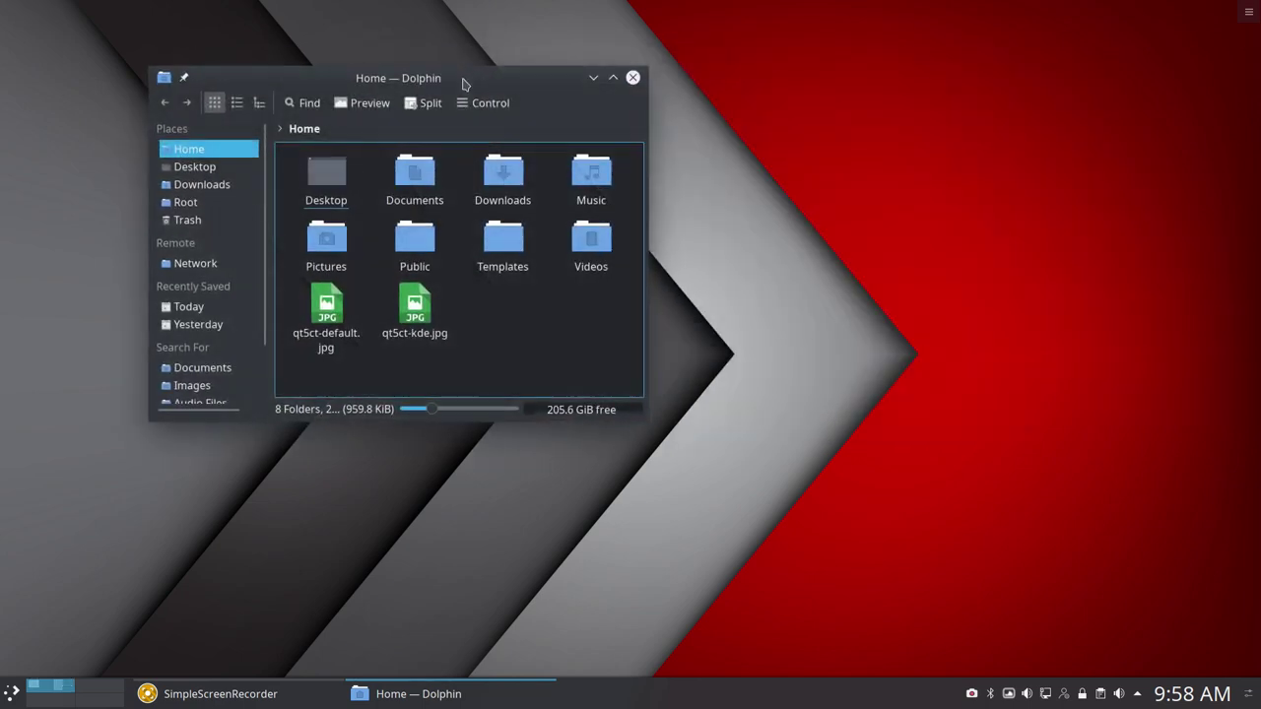
key(ctrl+h)
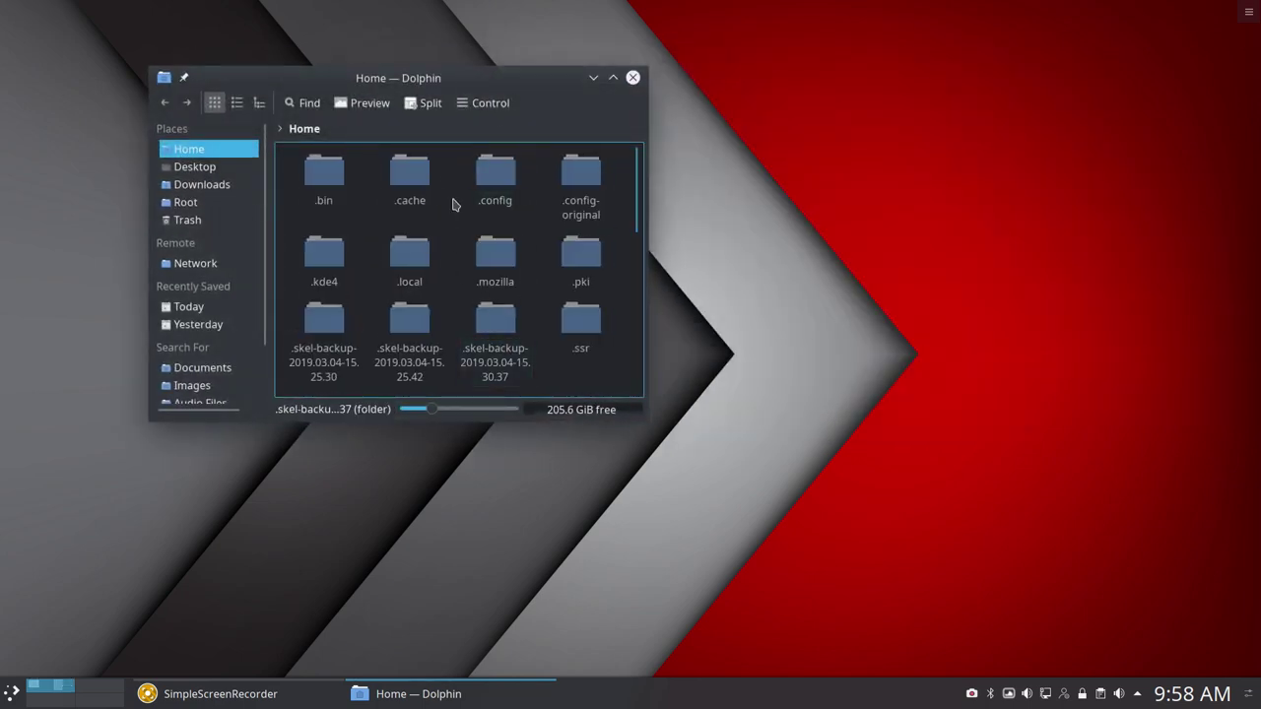
click(492, 183)
scroll(492, 211, down, 3)
scroll(497, 276, down, 5)
scroll(502, 311, up, 2)
scroll(458, 301, up, 5)
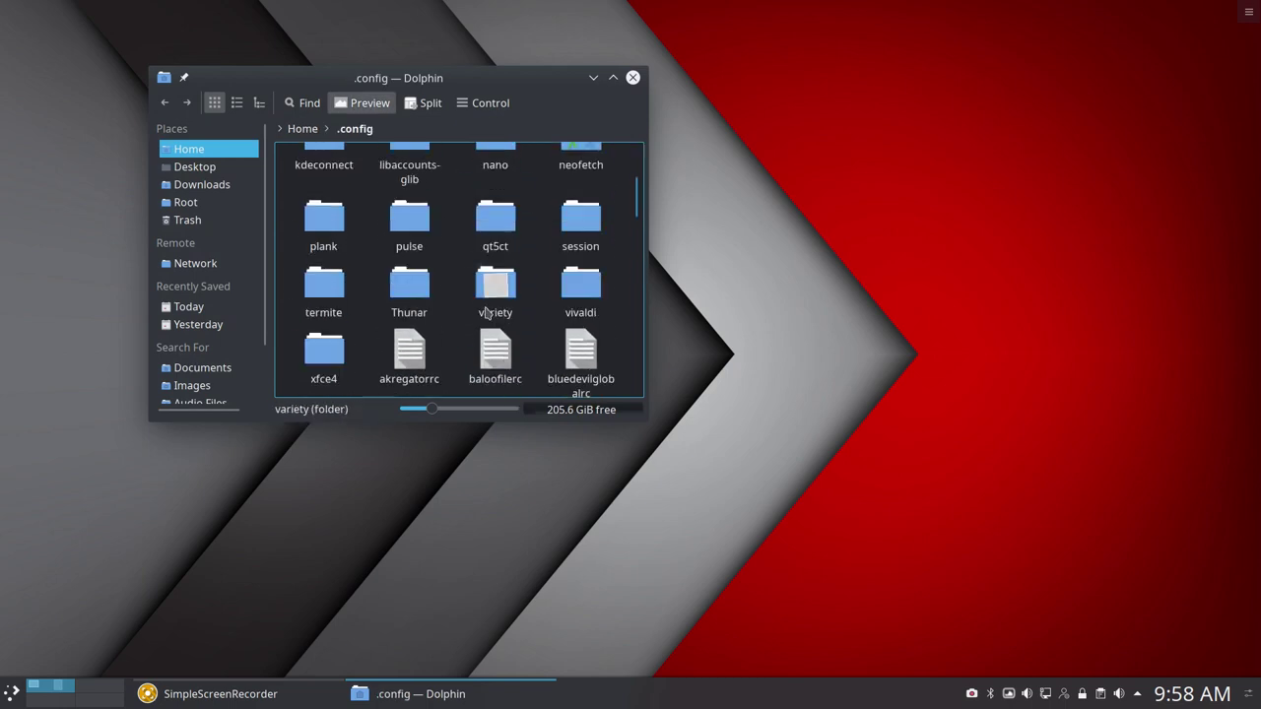
click(494, 235)
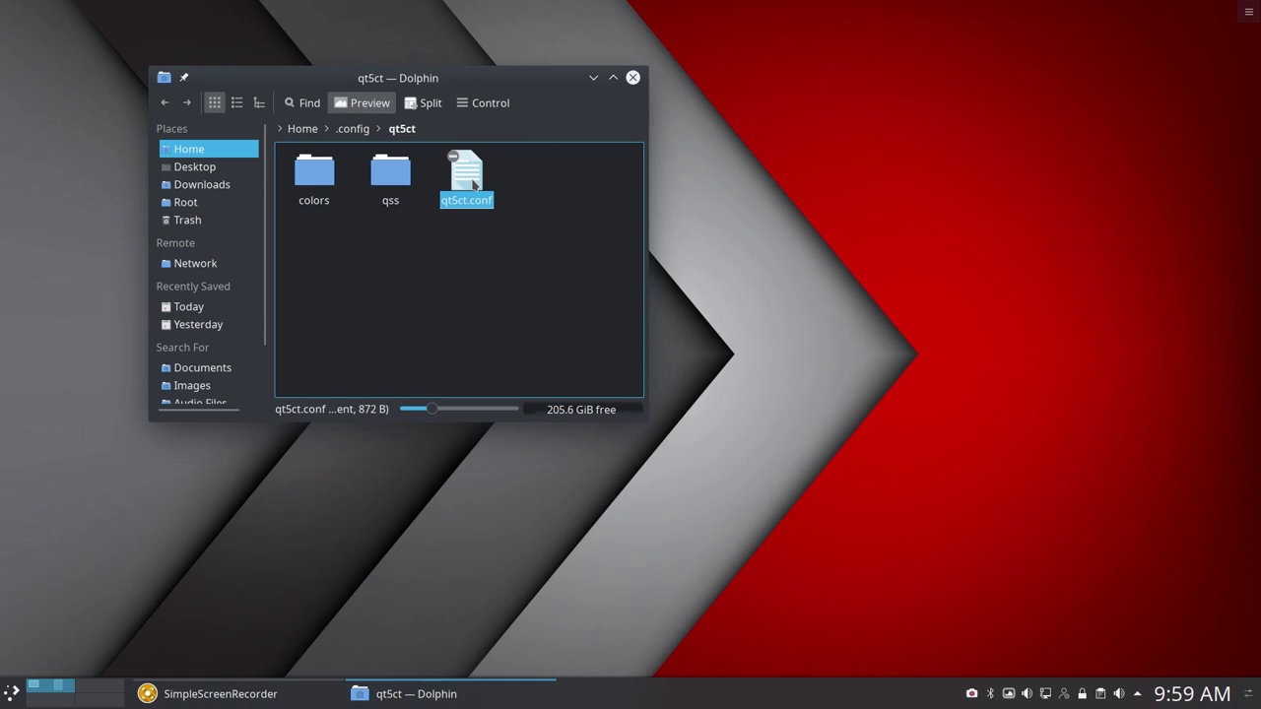
Step: Launch Qt5 Settings from a 'qt' launcher search and move Dolphin left beside it
click(9, 695)
text(qt)
key(Return)
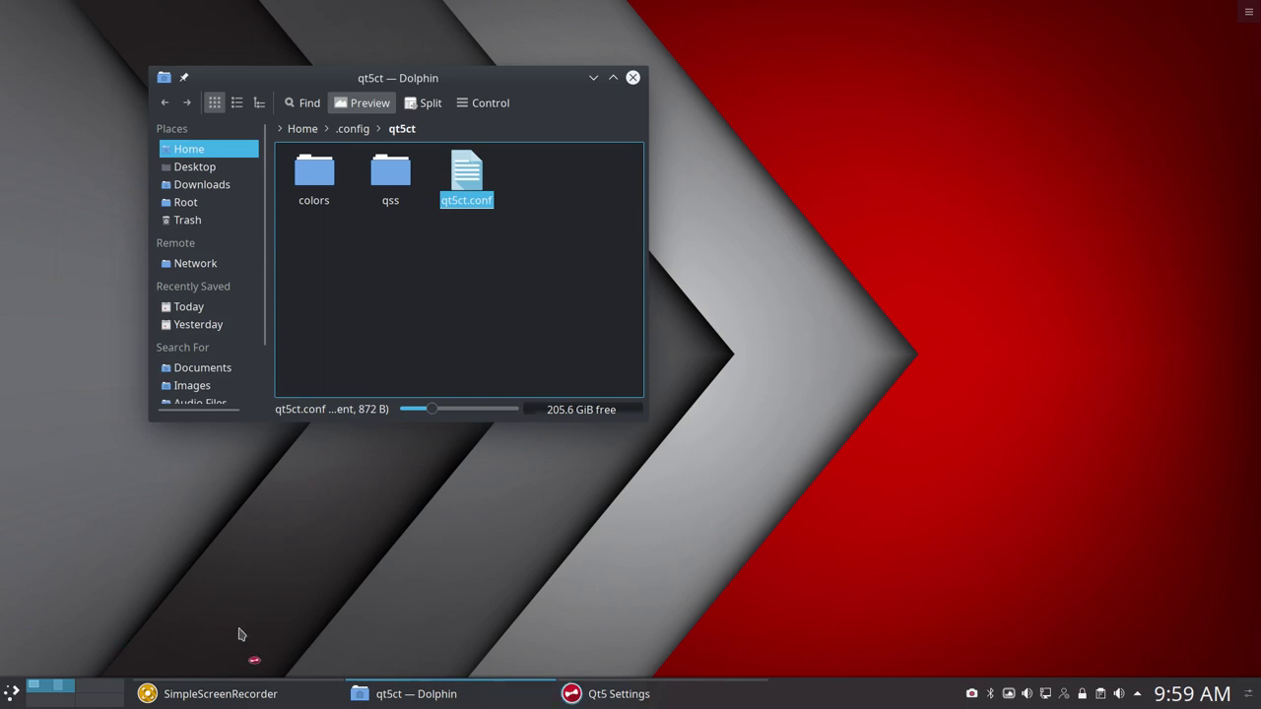
drag(478, 193, 472, 179)
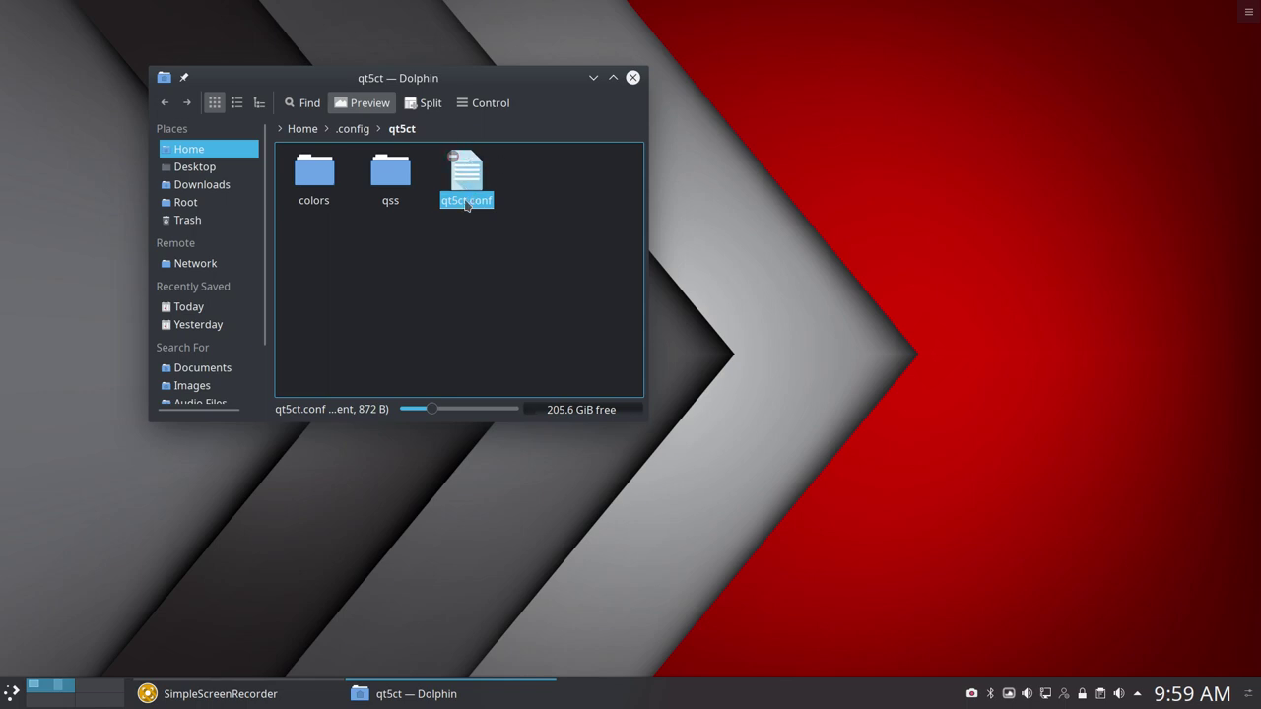
drag(470, 194, 472, 196)
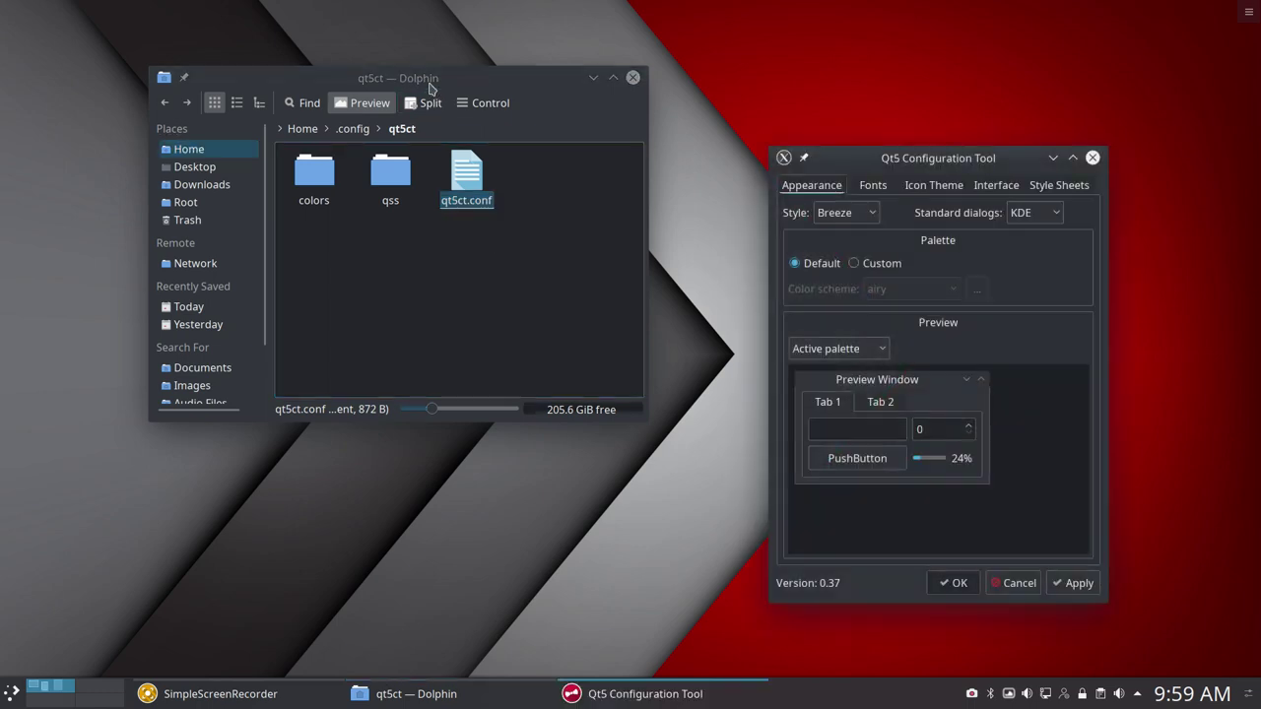
drag(431, 85, 356, 81)
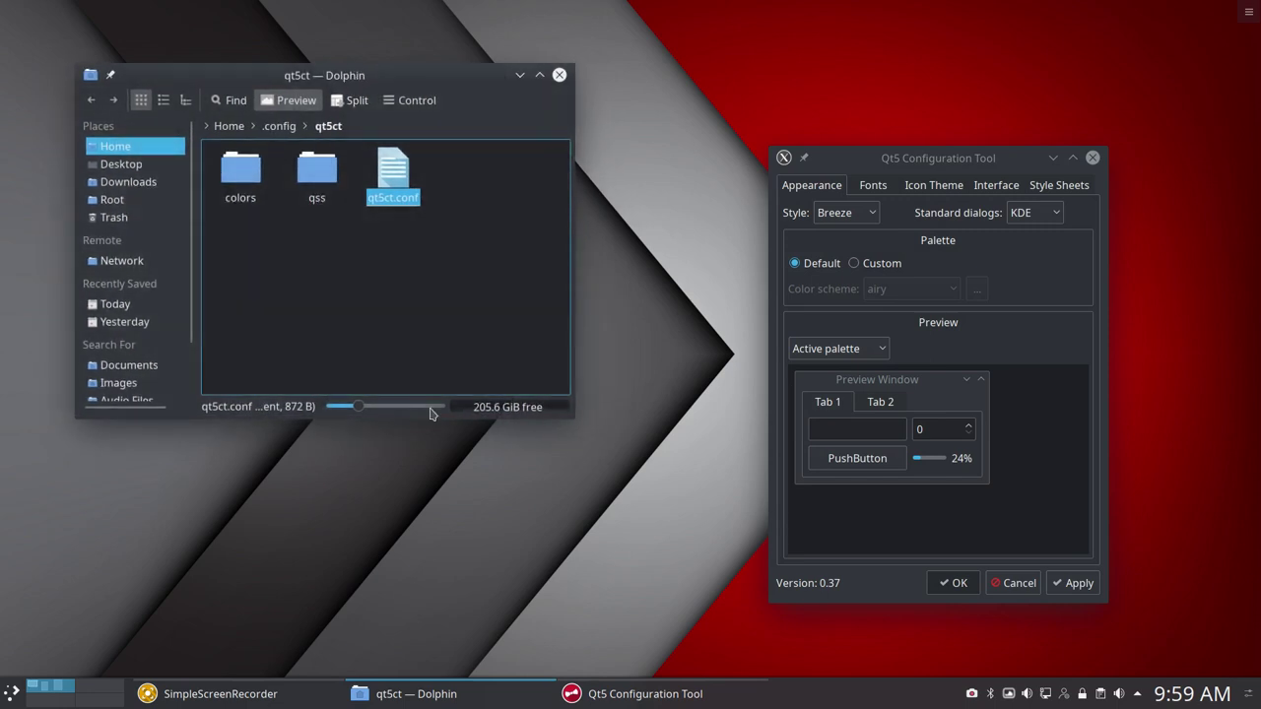